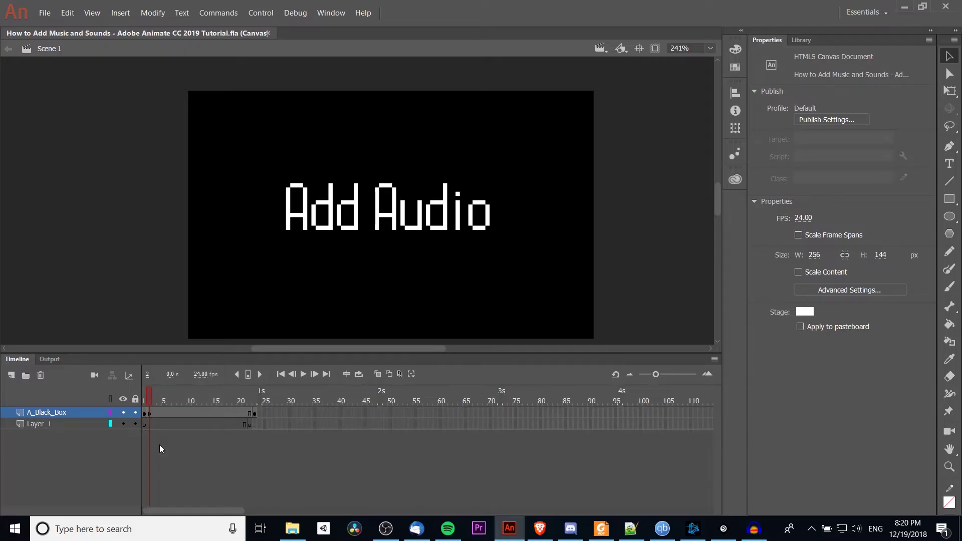
Step: Return the playhead to frame 1 and select Layer_1's first frame to view its sound settings
{"action": "left_click", "coordinate": [146, 410]}
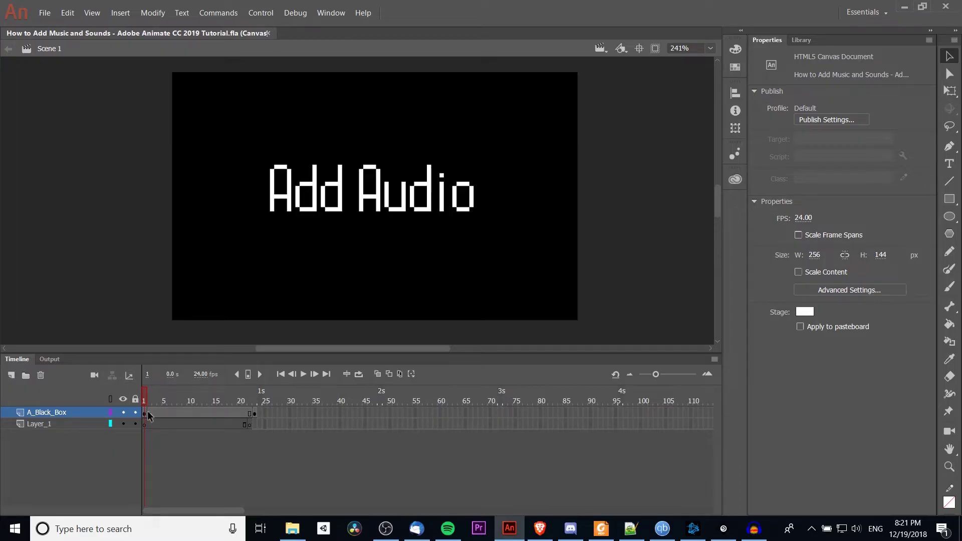
{"action": "left_click", "coordinate": [145, 424]}
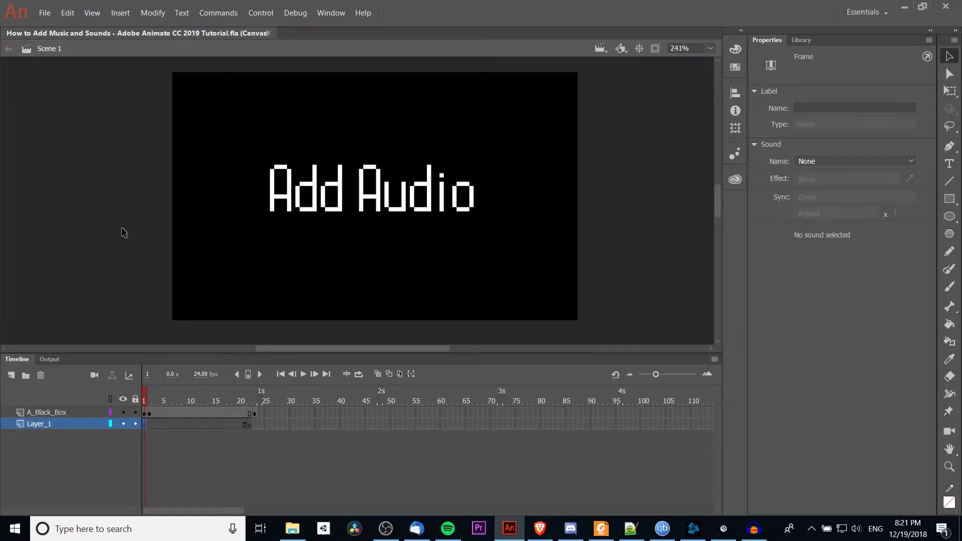
Step: Reselect Layer_1's frame 1, check the Sound Name list while leaving it at None, then show the Library
{"action": "left_click", "coordinate": [172, 438]}
{"action": "left_click", "coordinate": [144, 424]}
{"action": "left_click", "coordinate": [807, 163]}
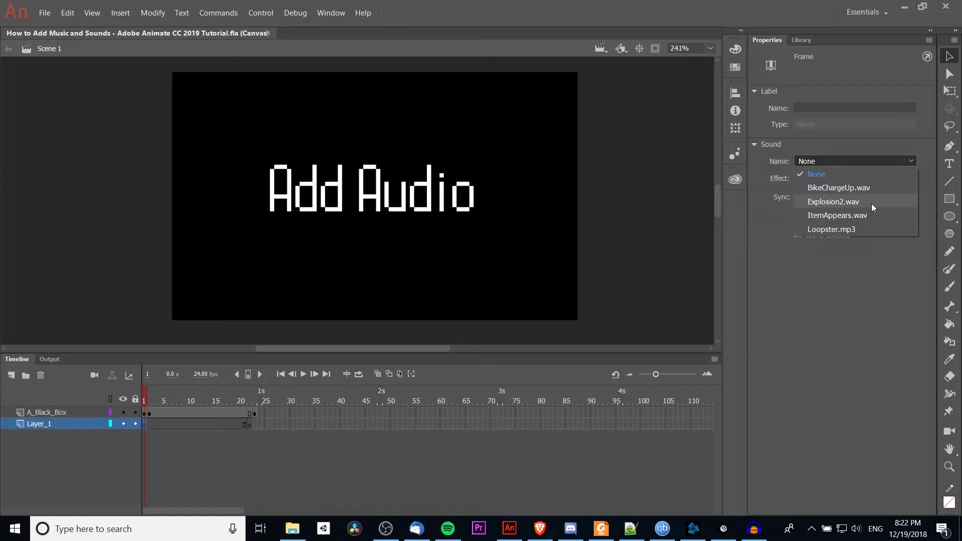
{"action": "left_click", "coordinate": [853, 266]}
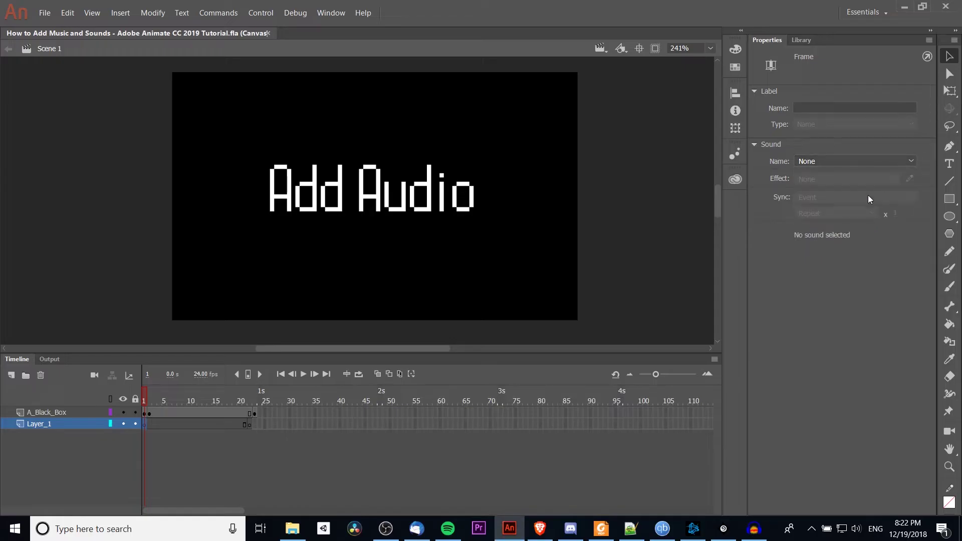
{"action": "left_click", "coordinate": [801, 41]}
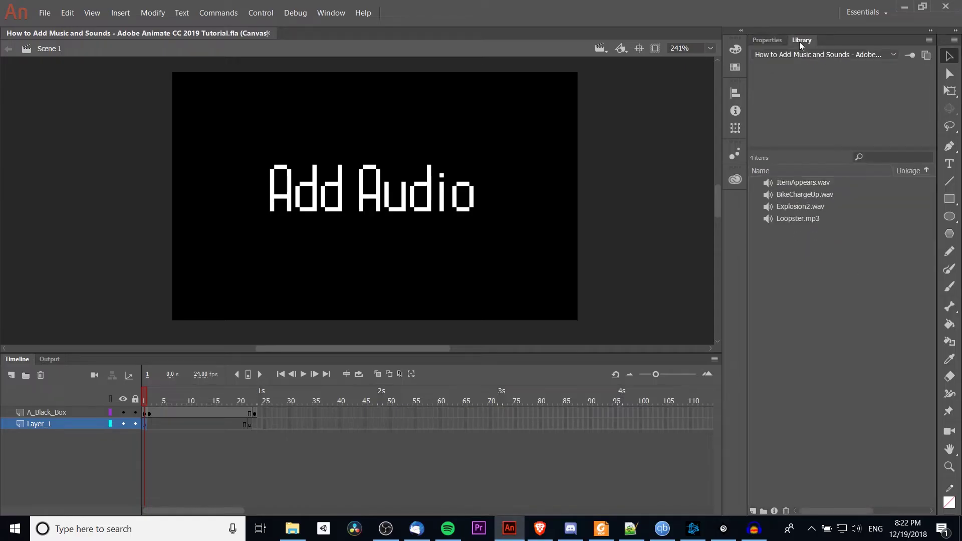
Step: Preview the ItemAppears.wav, BikeChargeUp.wav, Explosion2.wav and Loopster.mp3 waveforms in the Library
{"action": "left_click", "coordinate": [339, 15]}
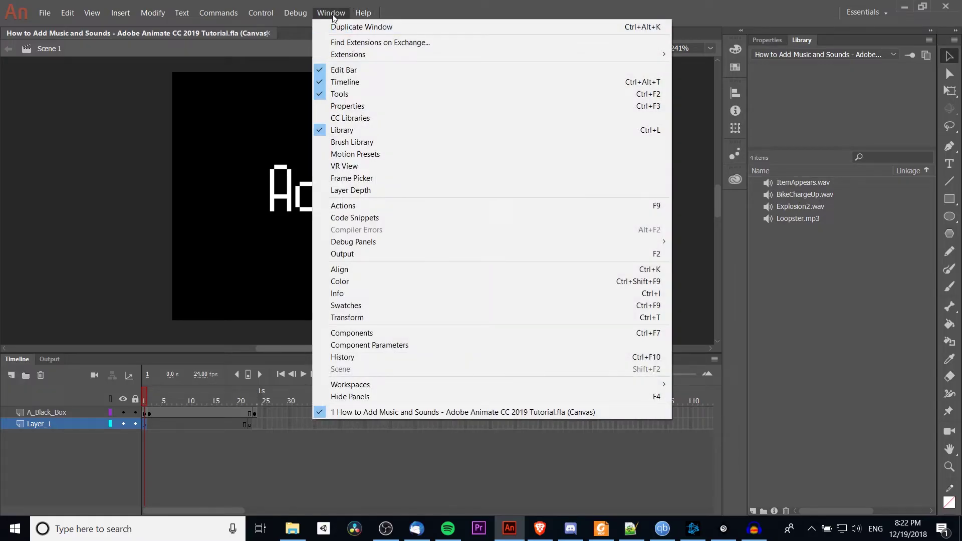
{"action": "left_click", "coordinate": [332, 14]}
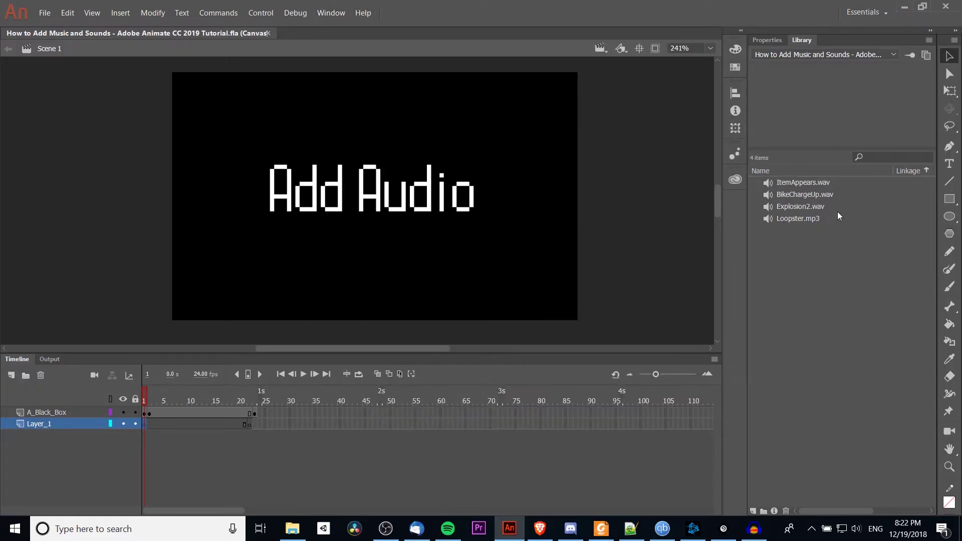
{"action": "key", "text": "ctrl+a"}
{"action": "left_click", "coordinate": [796, 242]}
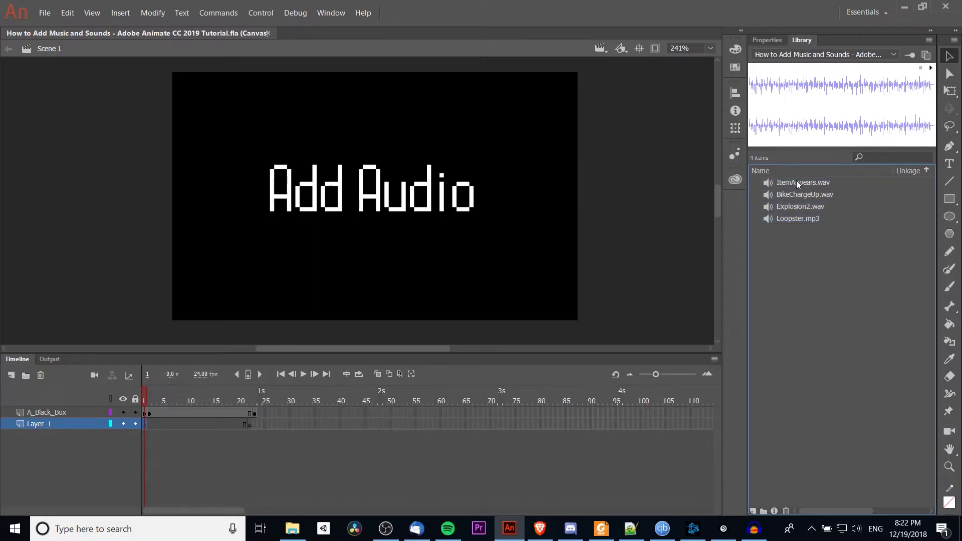
{"action": "left_click", "coordinate": [796, 182]}
{"action": "left_click", "coordinate": [804, 197]}
{"action": "left_click", "coordinate": [808, 206]}
{"action": "left_click", "coordinate": [810, 219]}
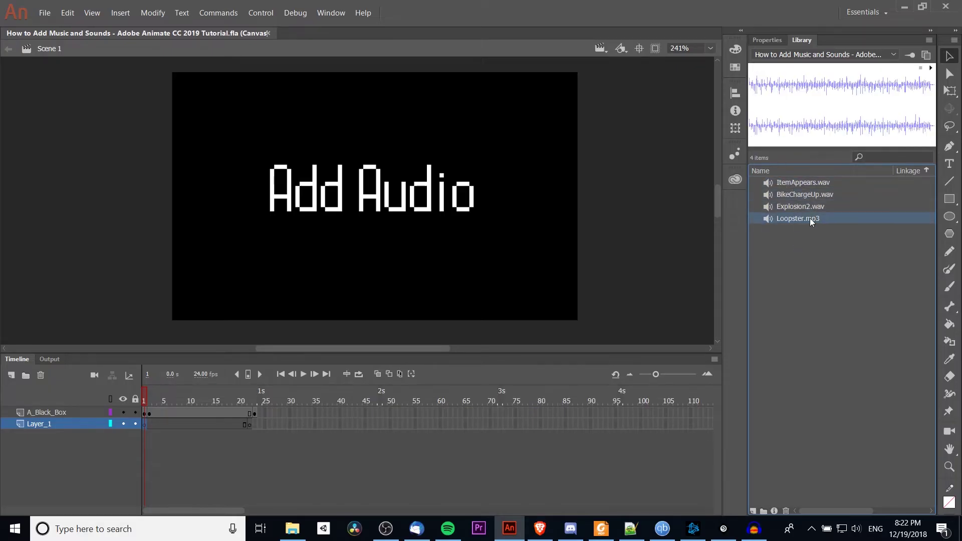
{"action": "left_click", "coordinate": [807, 184]}
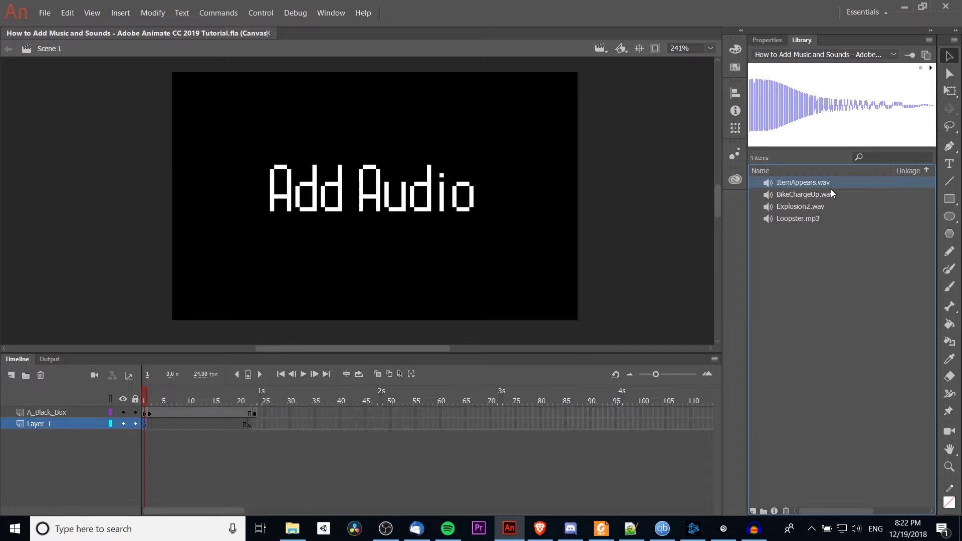
{"action": "left_click", "coordinate": [828, 194]}
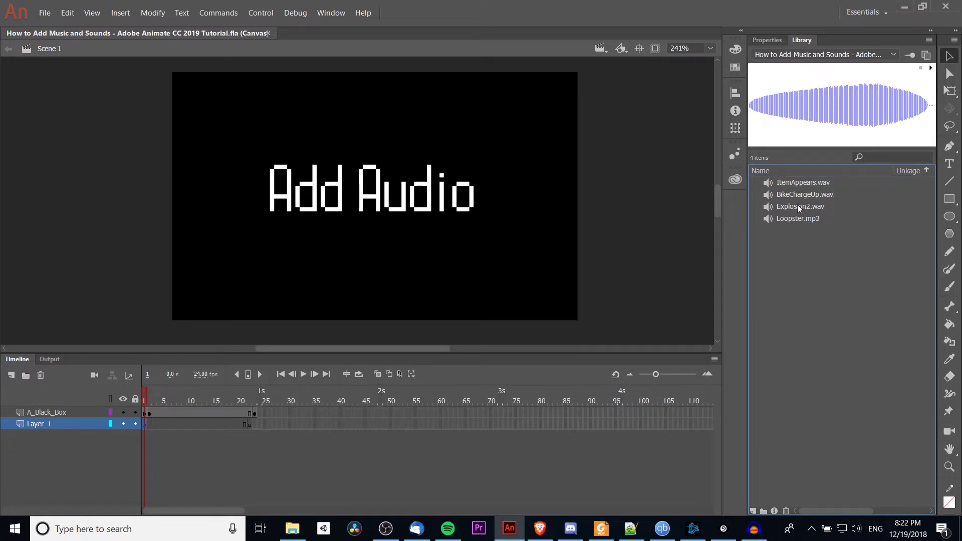
Step: Play Explosion2.wav from its Library context menu, then preview Loopster.mp3
{"action": "right_click", "coordinate": [798, 205]}
{"action": "left_click", "coordinate": [838, 305]}
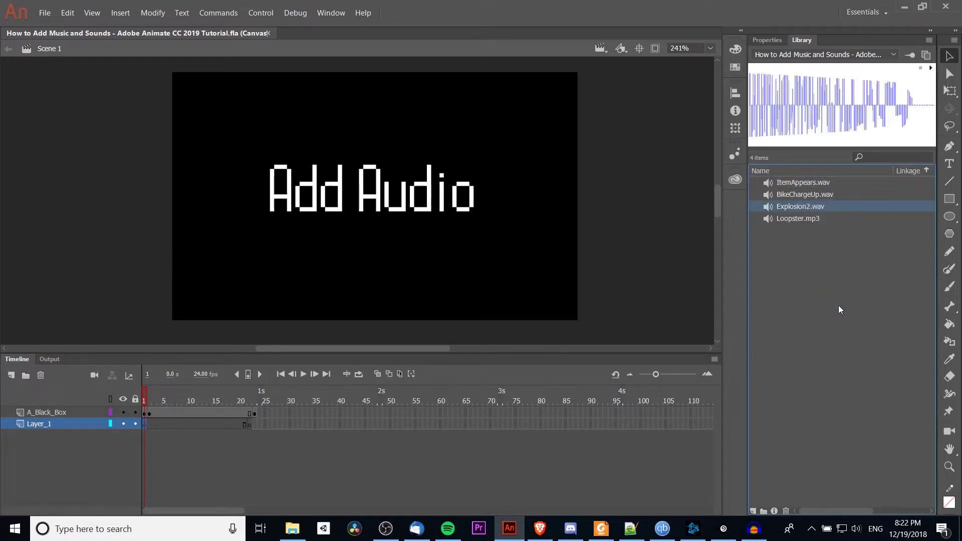
{"action": "left_click", "coordinate": [802, 221]}
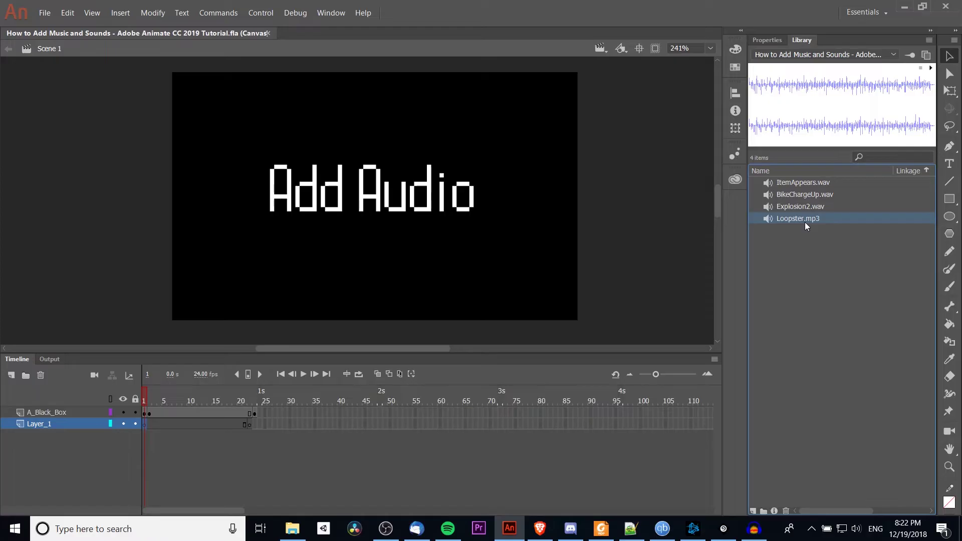
{"action": "left_click", "coordinate": [864, 249]}
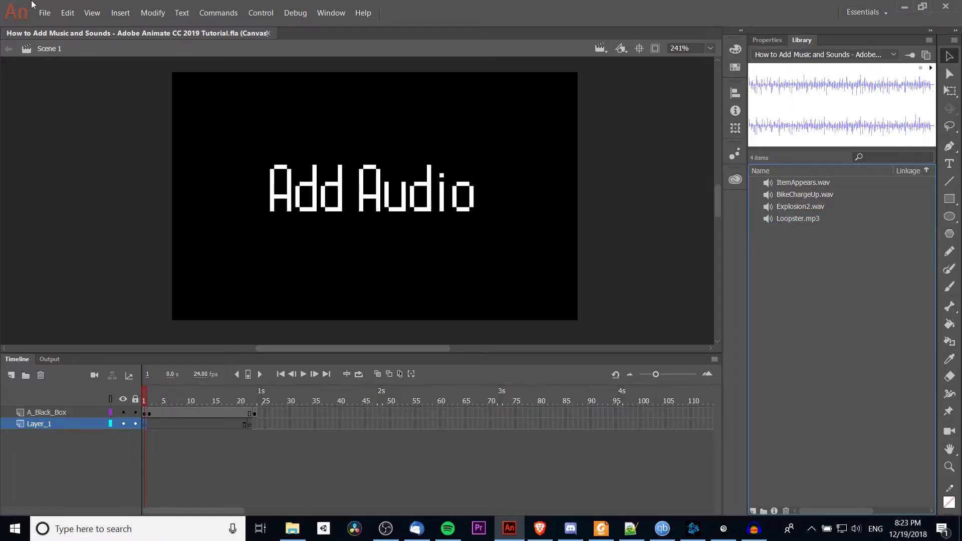
Step: Start importing sound files into the library from the File menu
{"action": "left_click", "coordinate": [45, 13]}
{"action": "mouse_move", "coordinate": [80, 174]}
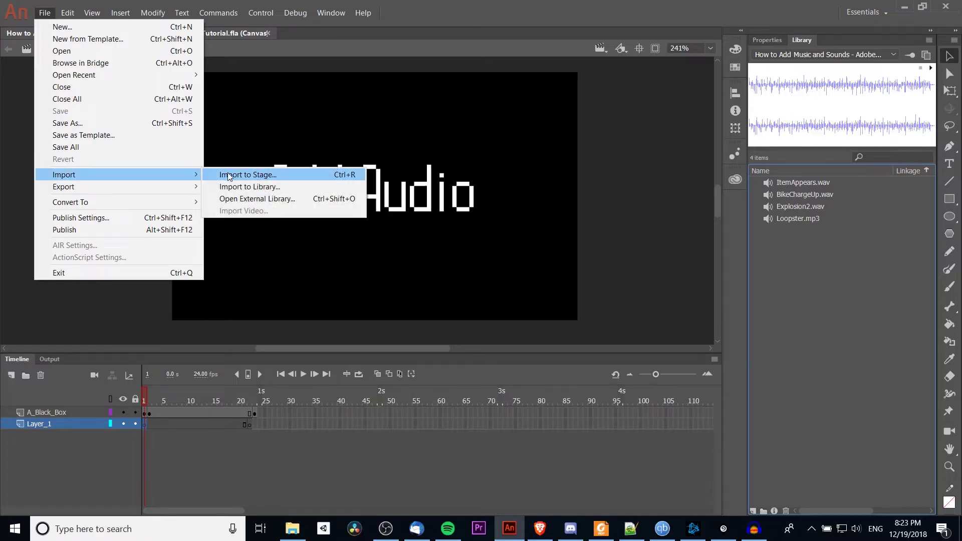
{"action": "left_click", "coordinate": [271, 187]}
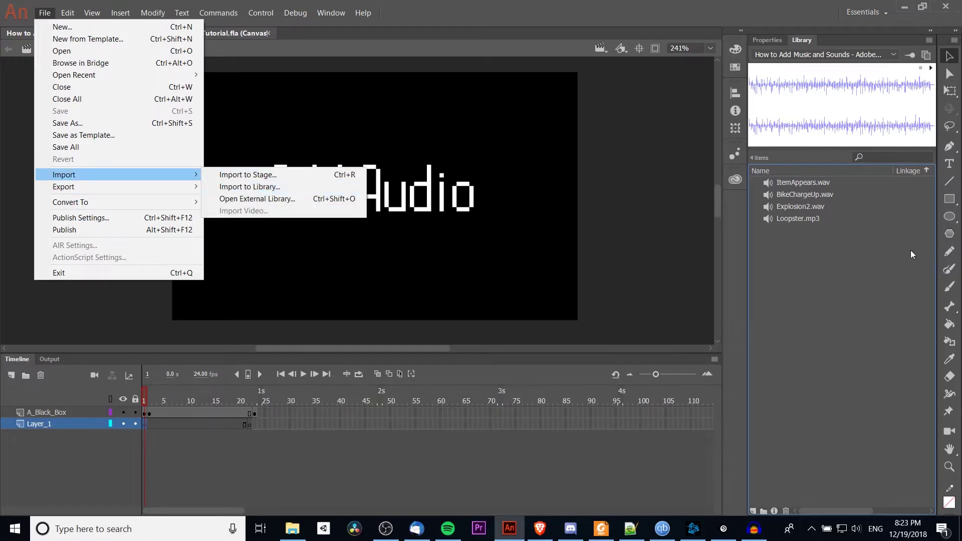
Step: Place the Tutorial folder window beside Animate and drag _210205__augdog__fallingwav.mp3 into the Library
{"action": "left_click", "coordinate": [292, 528]}
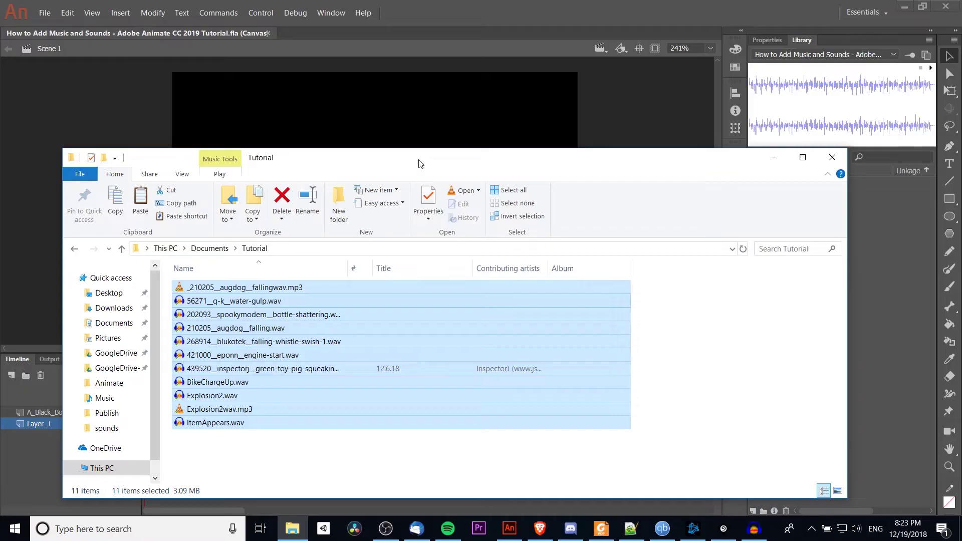
{"action": "left_click_drag", "start_coordinate": [421, 163], "coordinate": [385, 160]}
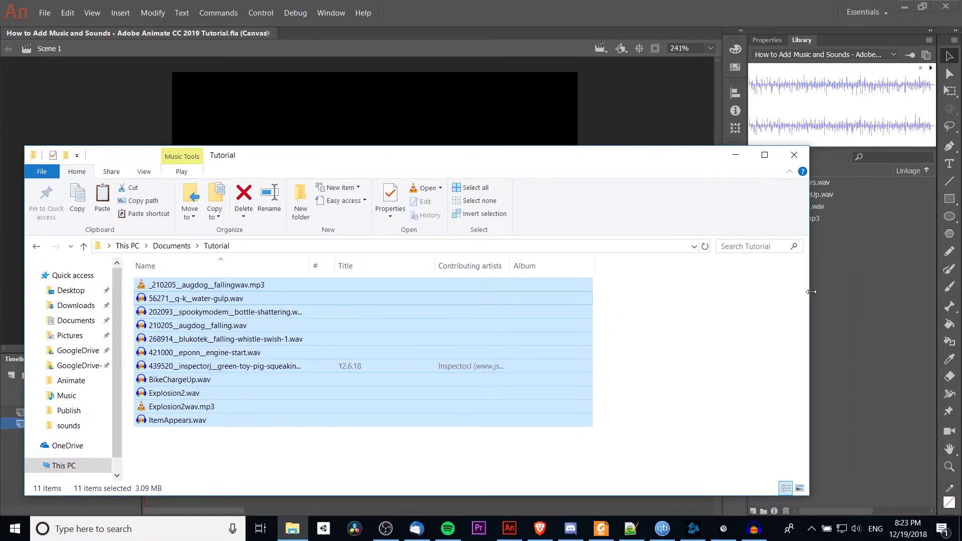
{"action": "left_click_drag", "start_coordinate": [669, 283], "coordinate": [652, 284]}
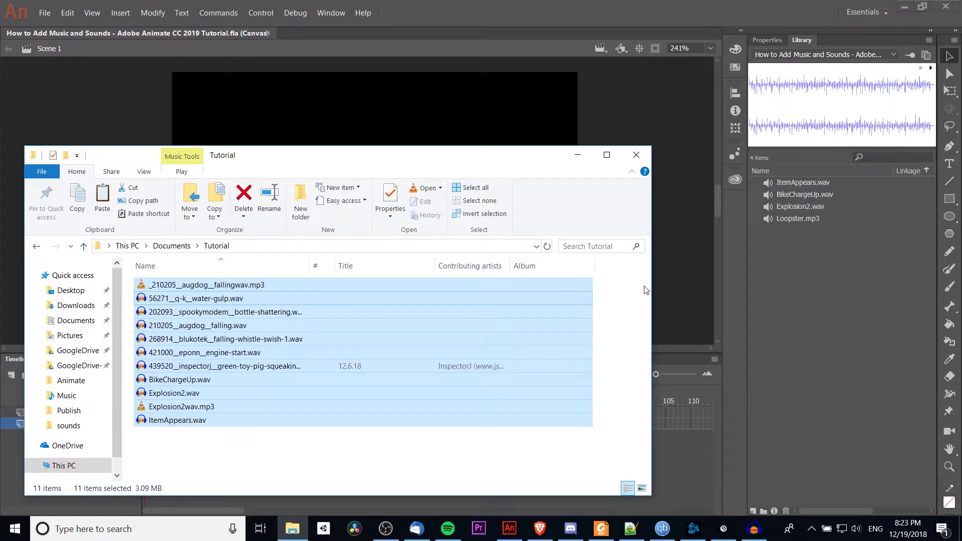
{"action": "left_click", "coordinate": [243, 447]}
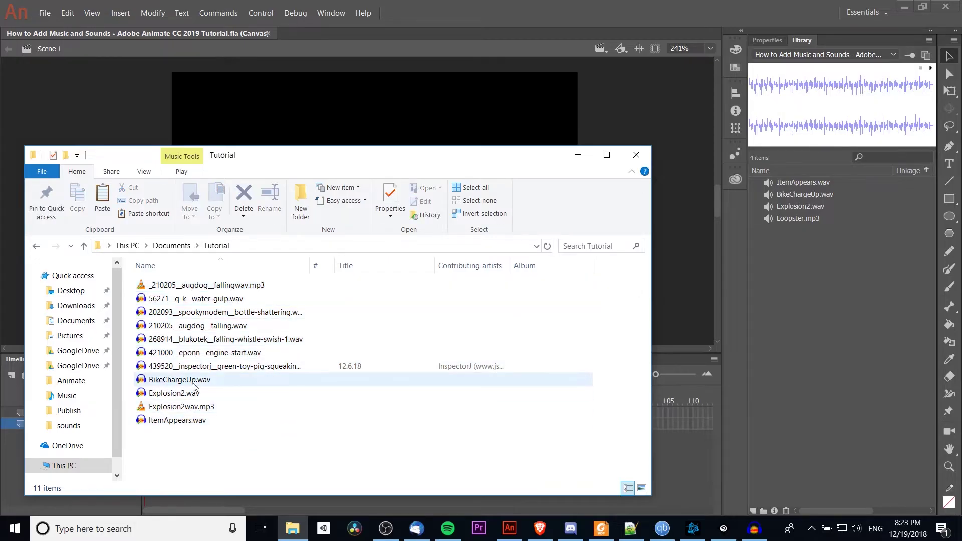
{"action": "left_click_drag", "start_coordinate": [224, 289], "coordinate": [829, 245]}
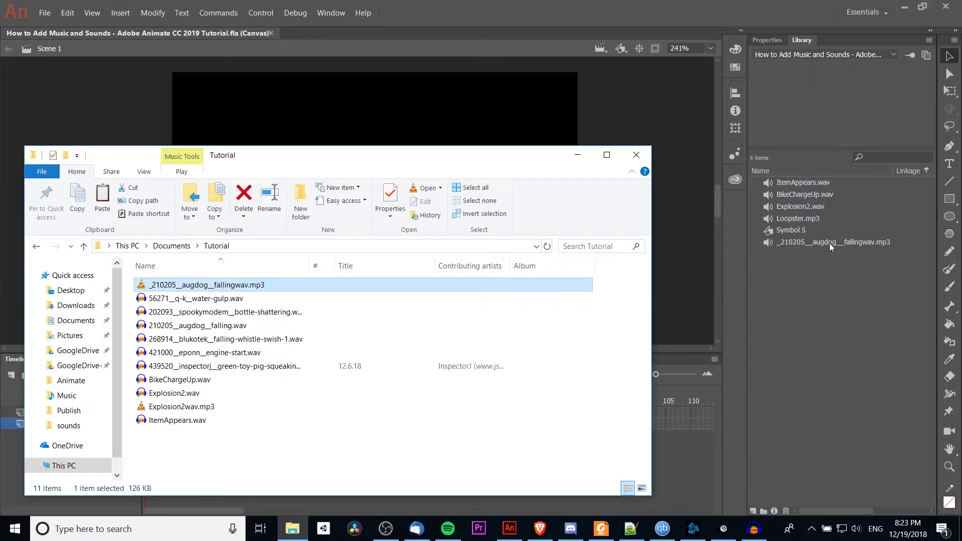
Step: Assign Explosion2.wav to Layer_1's frame 1 as an Event sound, then check its length at frame 9
{"action": "left_click", "coordinate": [829, 245]}
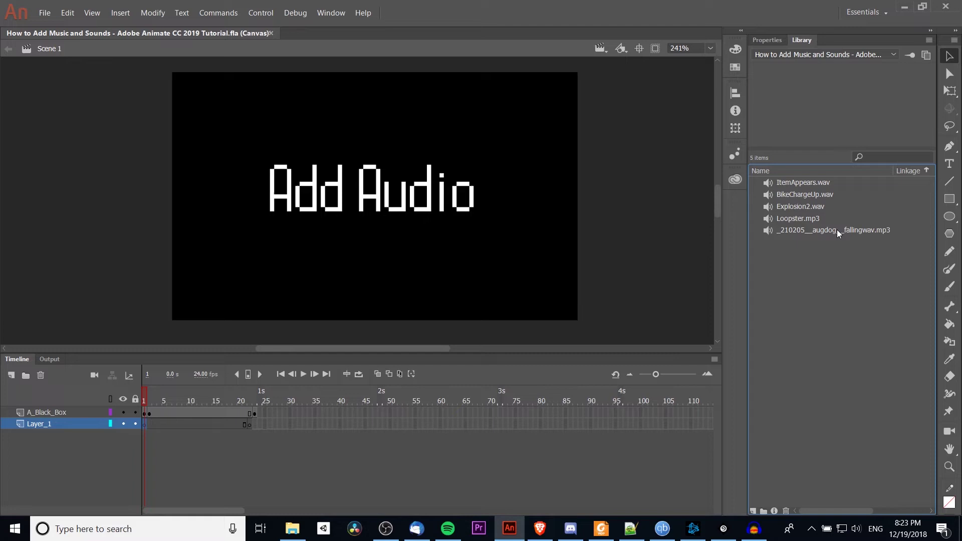
{"action": "left_click", "coordinate": [839, 229]}
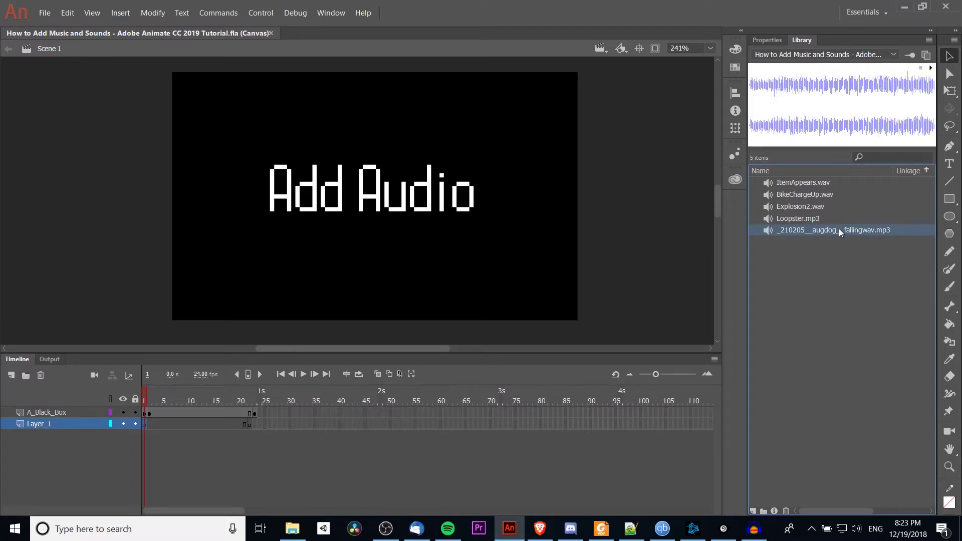
{"action": "left_click", "coordinate": [147, 426]}
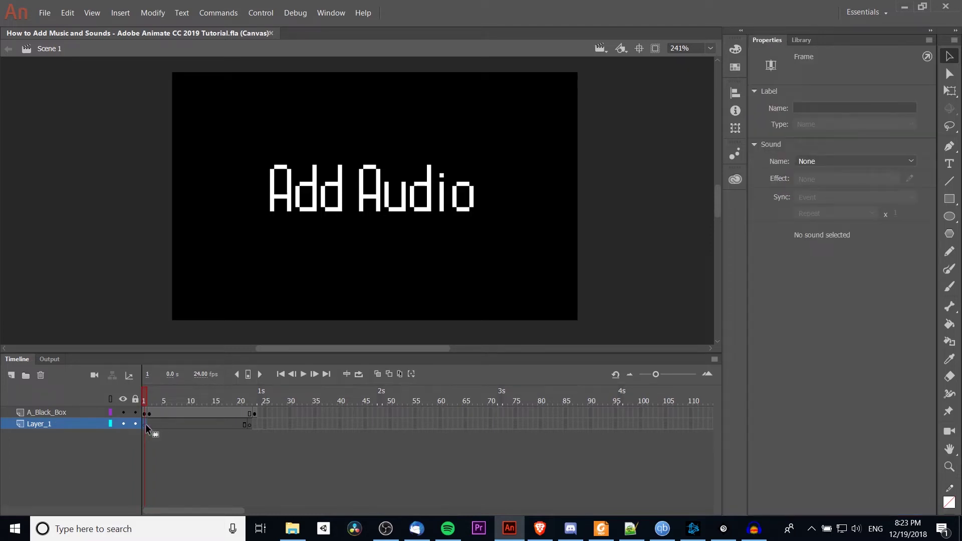
{"action": "left_click", "coordinate": [834, 161]}
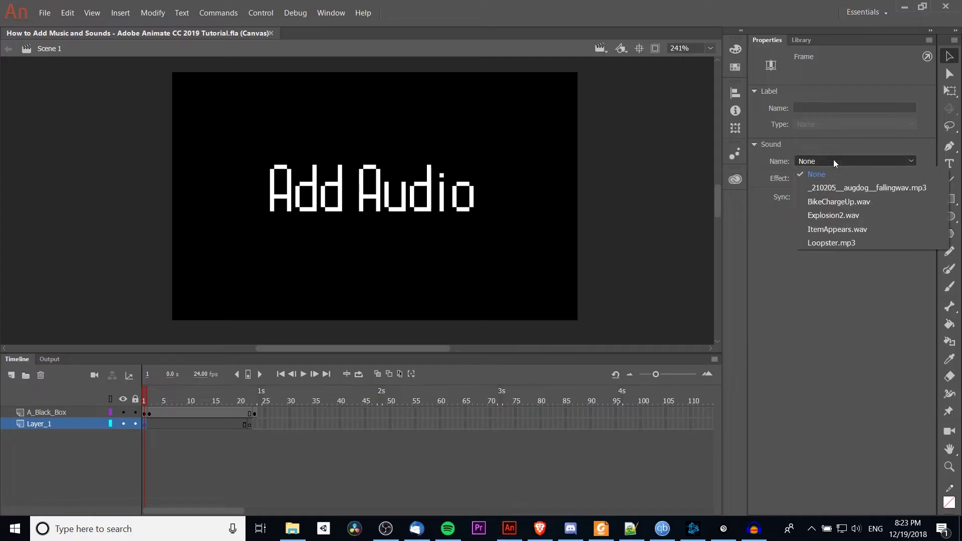
{"action": "left_click", "coordinate": [859, 215]}
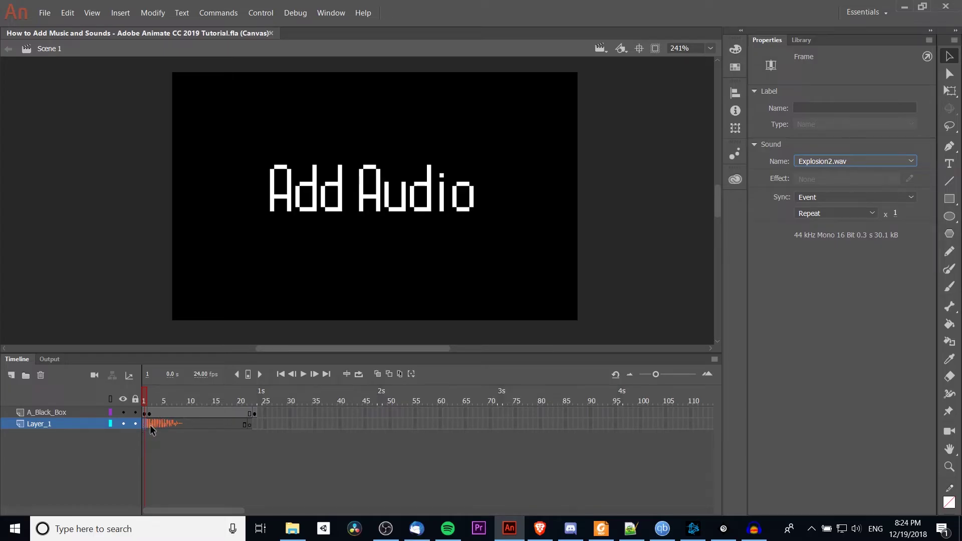
{"action": "left_click", "coordinate": [186, 424]}
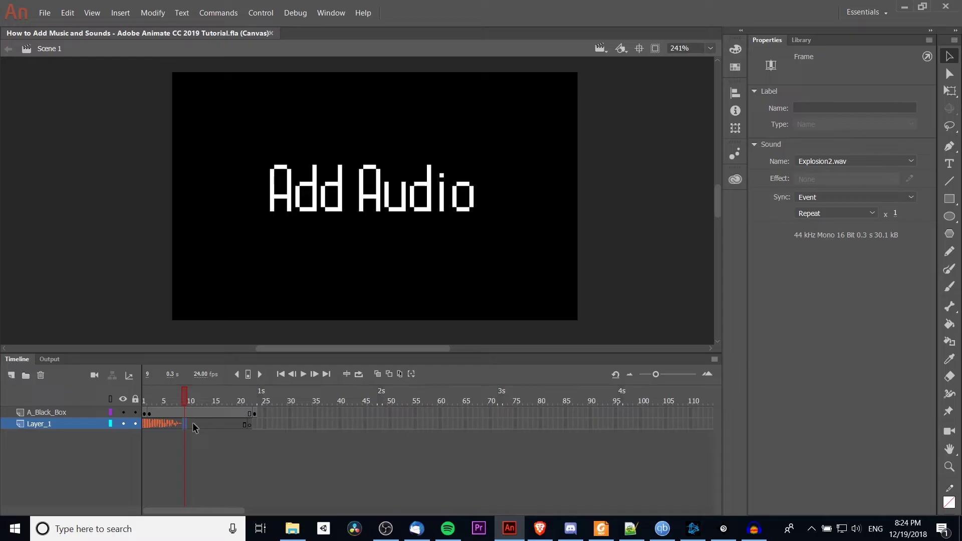
Step: Insert a blank keyframe at frame 5 on Layer_1 to cut the explosion short, then play from frame 1
{"action": "right_click", "coordinate": [169, 424]}
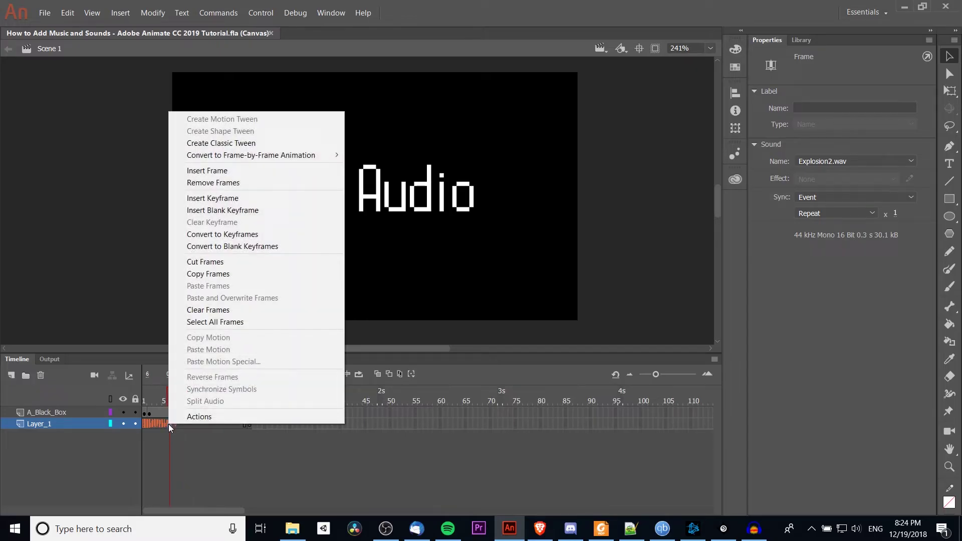
{"action": "left_click", "coordinate": [162, 424]}
{"action": "right_click", "coordinate": [161, 423]}
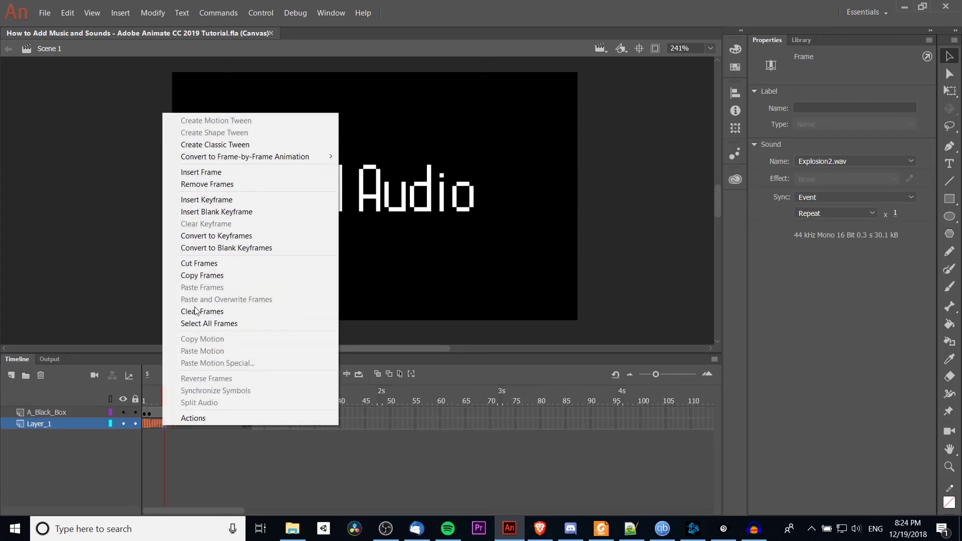
{"action": "left_click", "coordinate": [213, 211]}
{"action": "key", "text": "comma"}
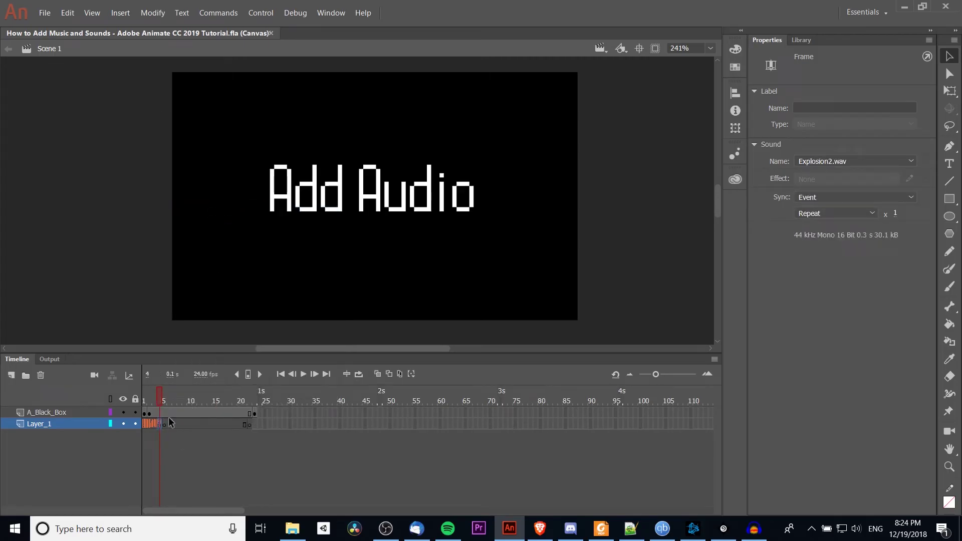
{"action": "left_click", "coordinate": [167, 424]}
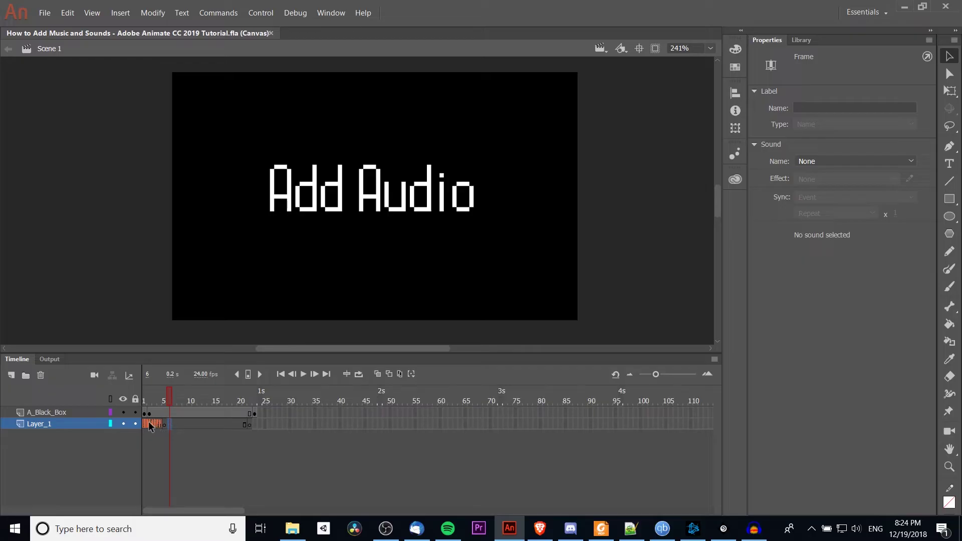
{"action": "left_click", "coordinate": [144, 423]}
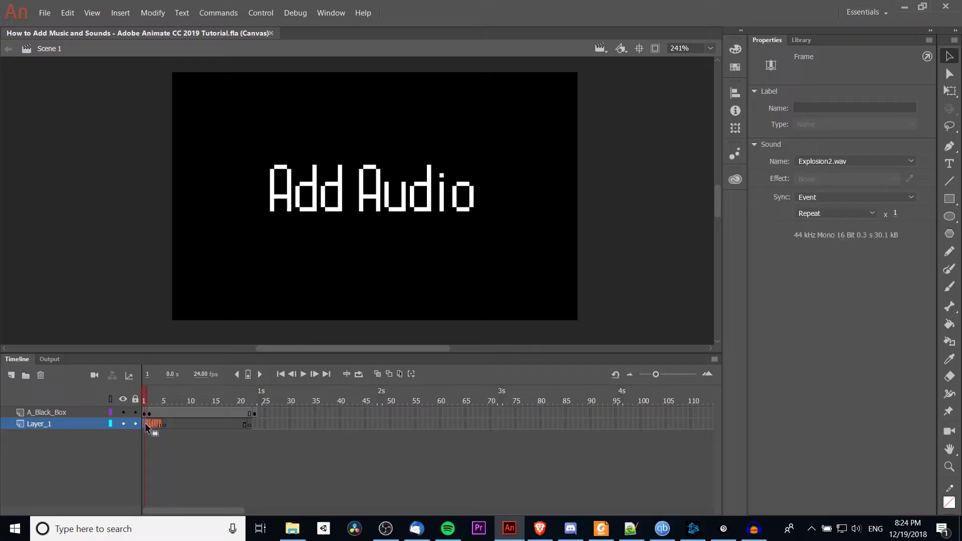
{"action": "left_click", "coordinate": [303, 374]}
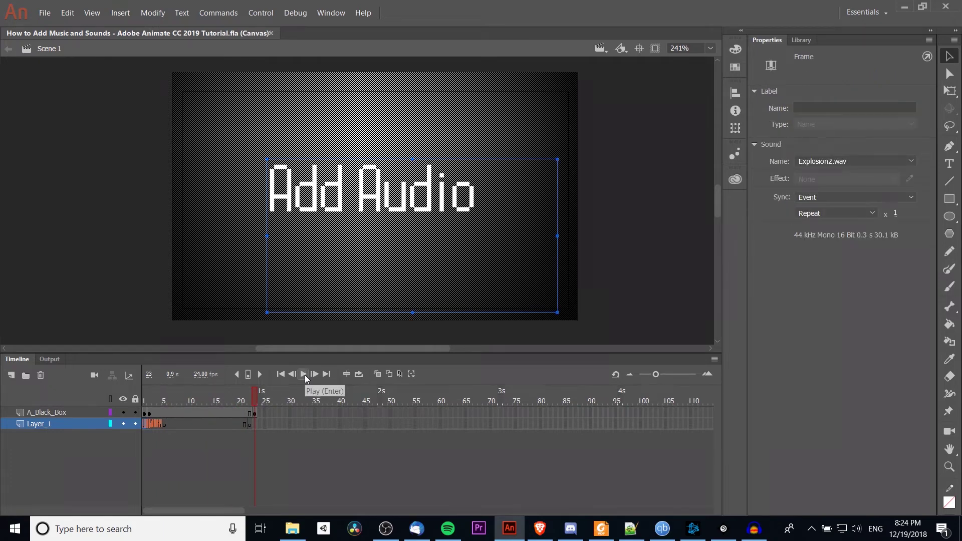
Step: Add a new layer below Layer_1 and name it 'Music'
{"action": "left_click", "coordinate": [281, 375]}
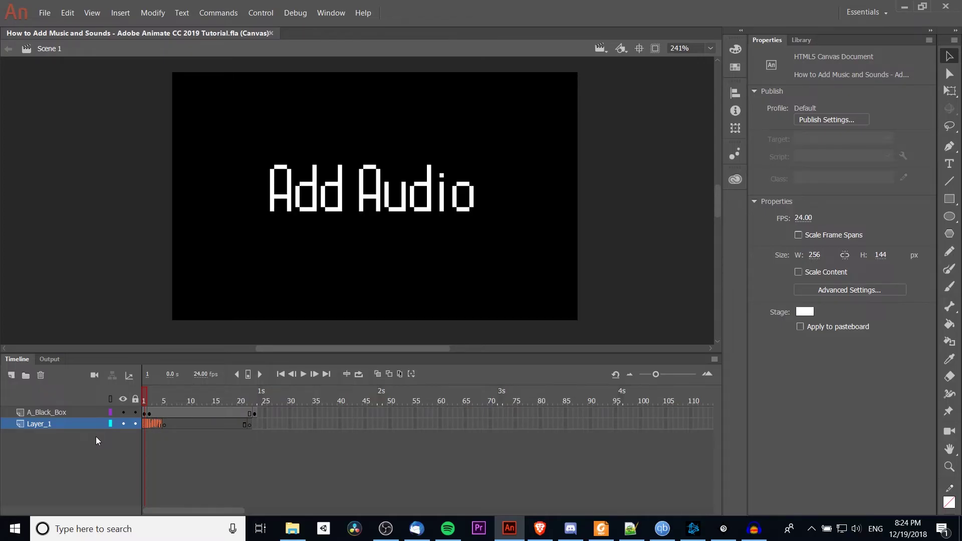
{"action": "left_click", "coordinate": [12, 376]}
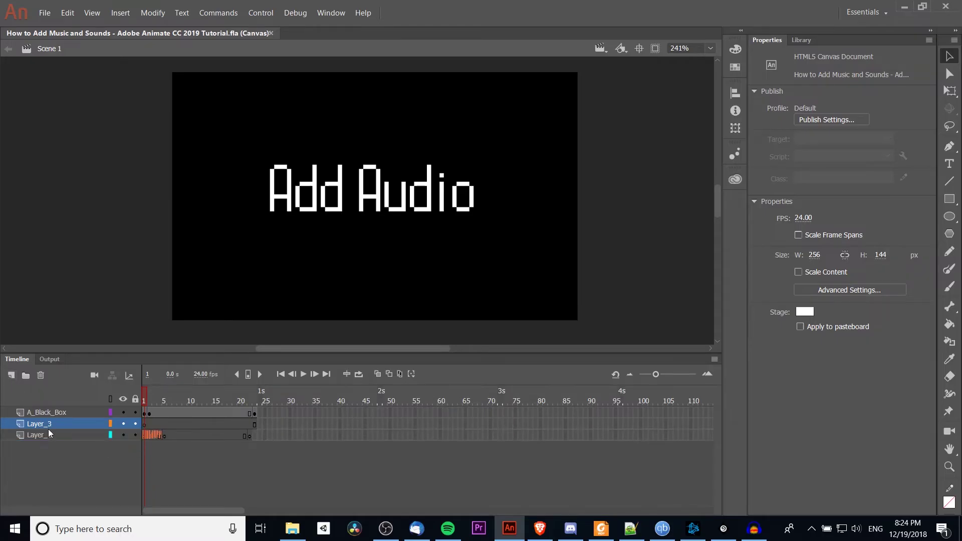
{"action": "left_click_drag", "start_coordinate": [48, 430], "coordinate": [52, 445]}
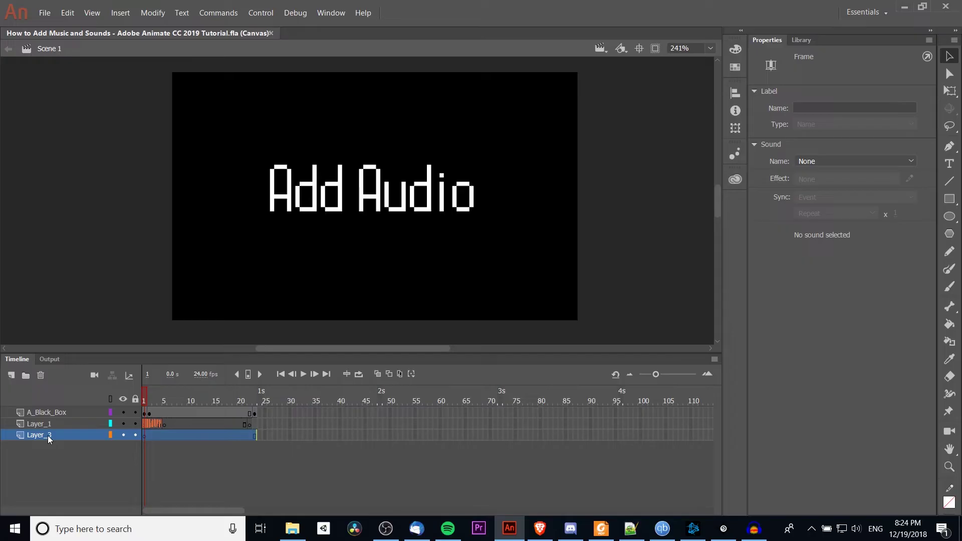
{"action": "double_click", "coordinate": [48, 436]}
{"action": "type", "text": "Music"}
{"action": "key", "text": "Return"}
Step: Insert a keyframe at frame 2 of Music and give it the Loopster.mp3 sound
{"action": "left_click", "coordinate": [148, 438]}
{"action": "right_click", "coordinate": [150, 436]}
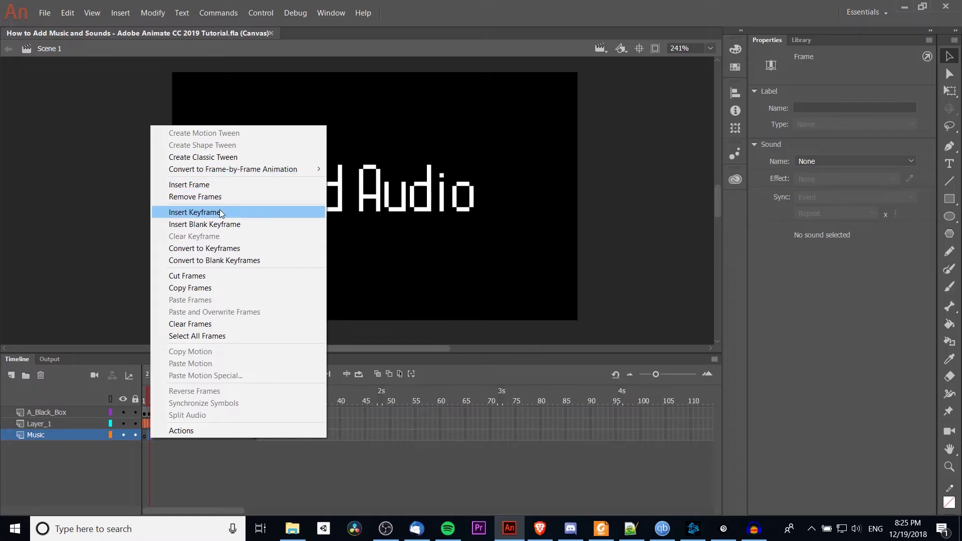
{"action": "left_click", "coordinate": [221, 213]}
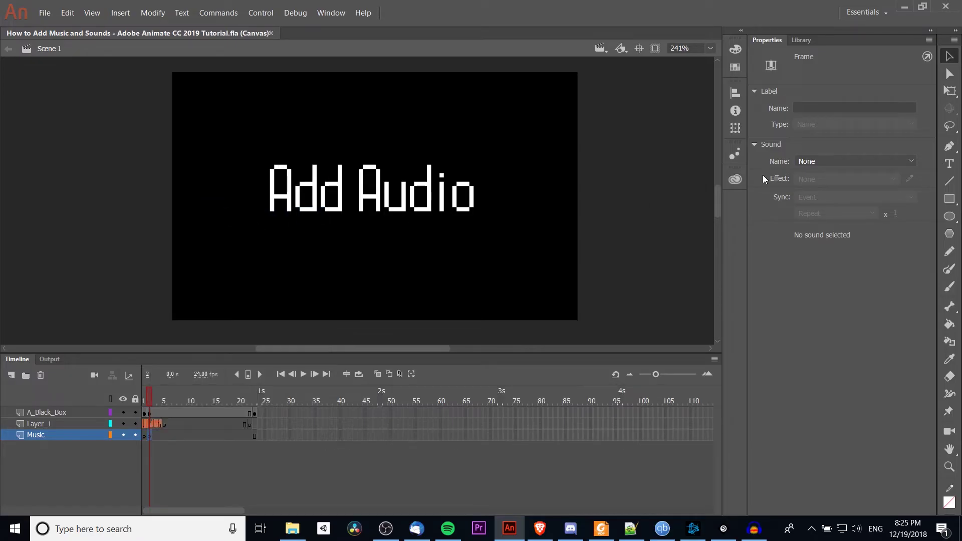
{"action": "left_click", "coordinate": [812, 164]}
{"action": "left_click", "coordinate": [837, 245]}
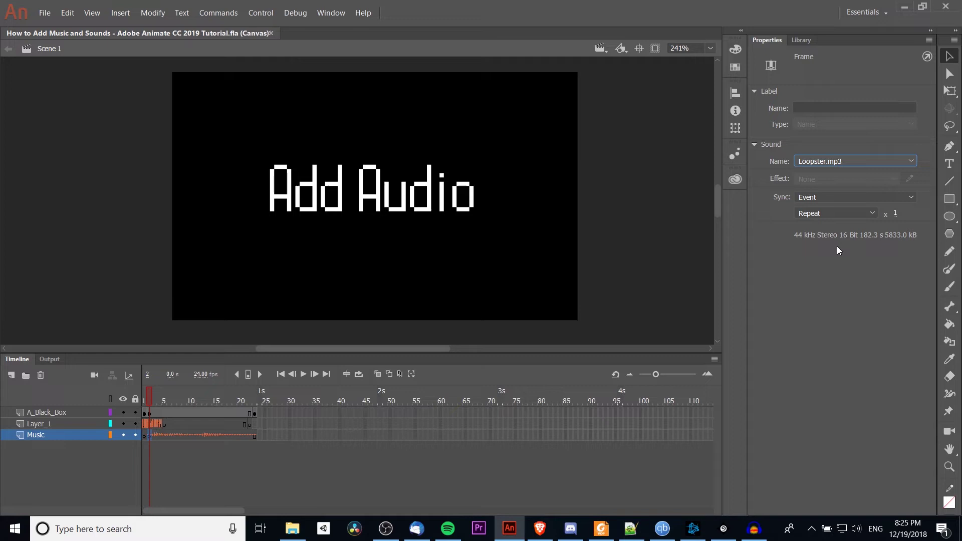
Step: Play the scene from frame 1 with the music and explosion sounds, then return to frame 1
{"action": "key", "text": "comma"}
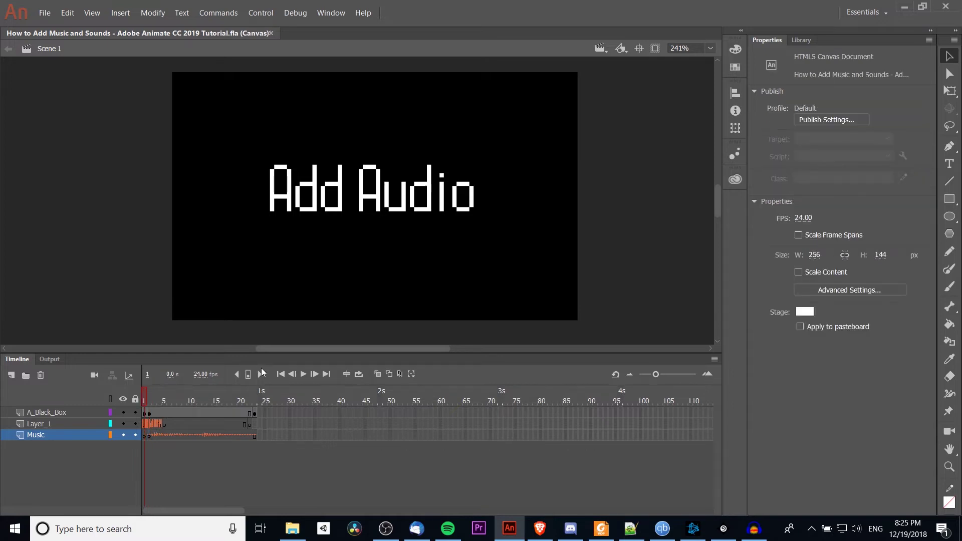
{"action": "left_click", "coordinate": [303, 374]}
{"action": "left_click_drag", "start_coordinate": [251, 400], "coordinate": [251, 400]}
{"action": "left_click", "coordinate": [144, 401]}
Step: Check the sound settings on the Layer_1 and Music keyframes, then show the Library
{"action": "left_click", "coordinate": [146, 424]}
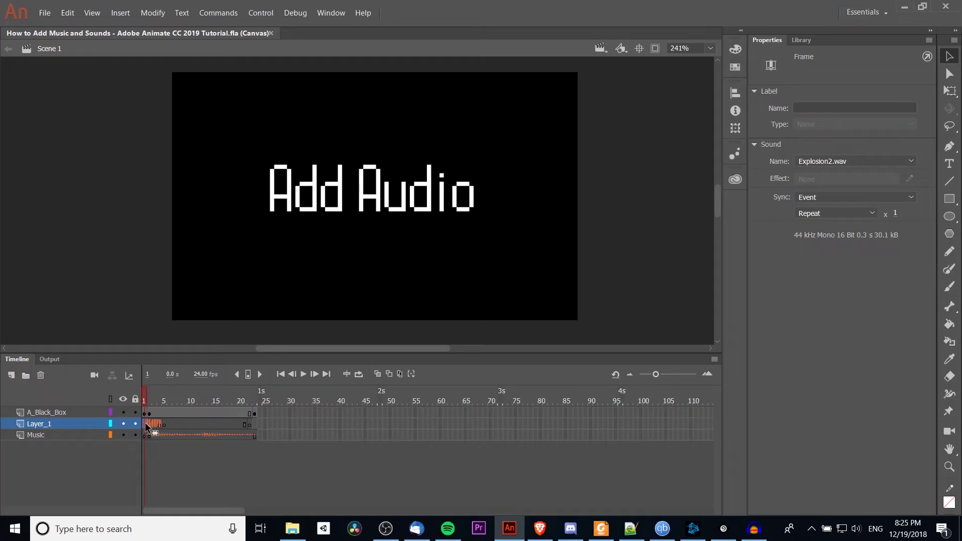
{"action": "left_click_drag", "start_coordinate": [145, 426], "coordinate": [154, 444]}
{"action": "left_click", "coordinate": [149, 437]}
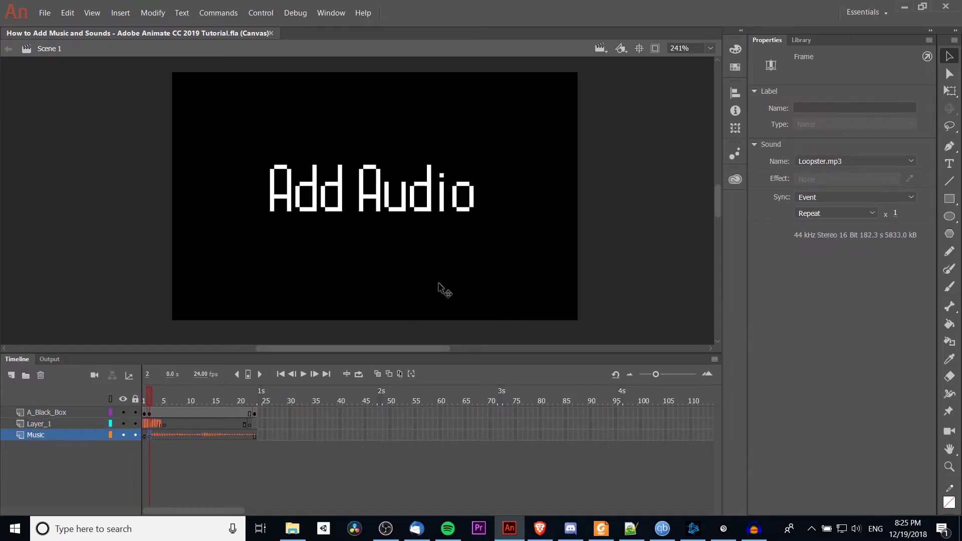
{"action": "left_click", "coordinate": [145, 424]}
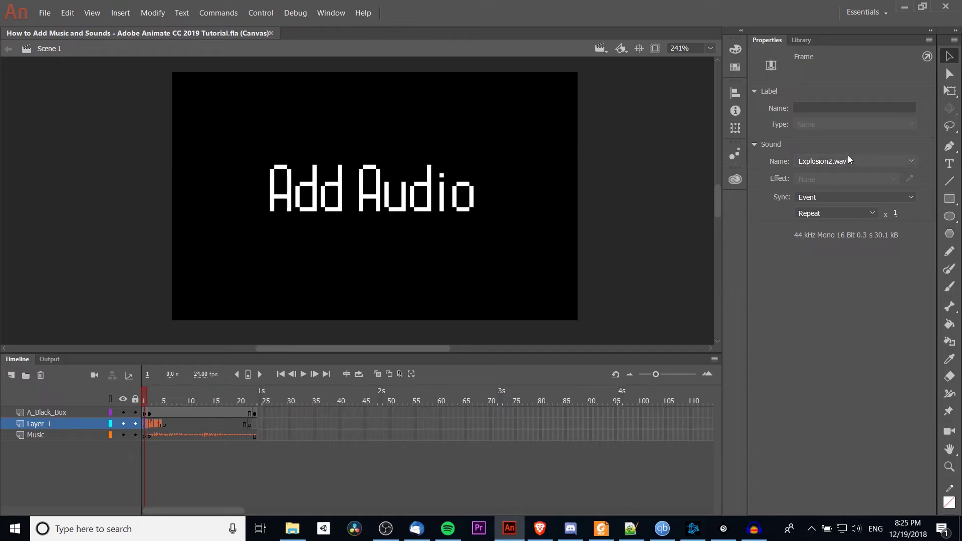
{"action": "left_click", "coordinate": [804, 41]}
{"action": "right_click", "coordinate": [818, 202]}
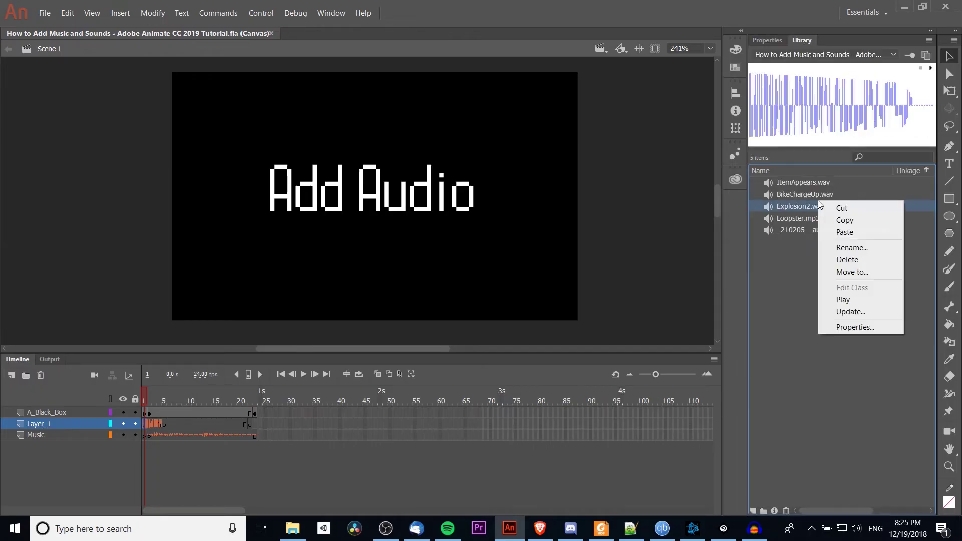
{"action": "left_click", "coordinate": [876, 328]}
{"action": "left_click_drag", "start_coordinate": [446, 110], "coordinate": [344, 115]}
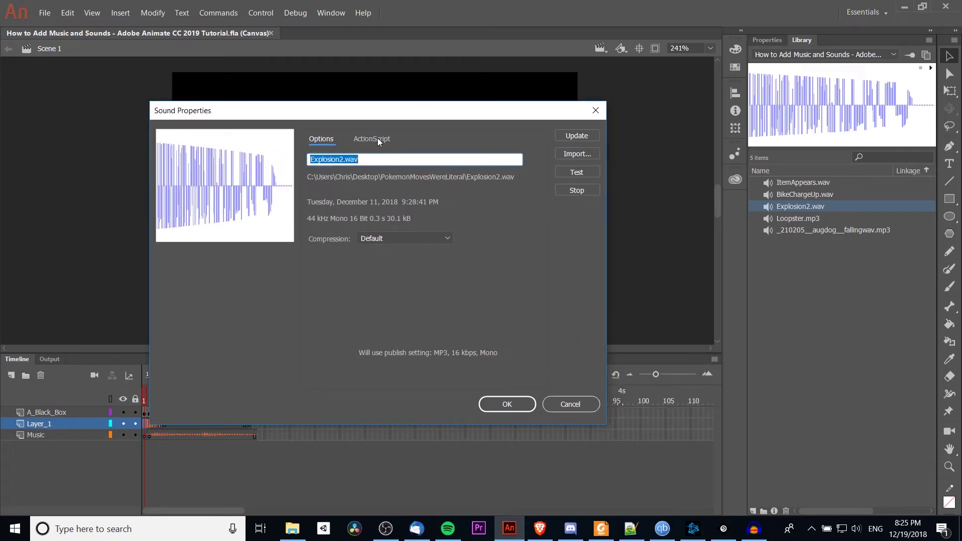
{"action": "key", "text": "Return"}
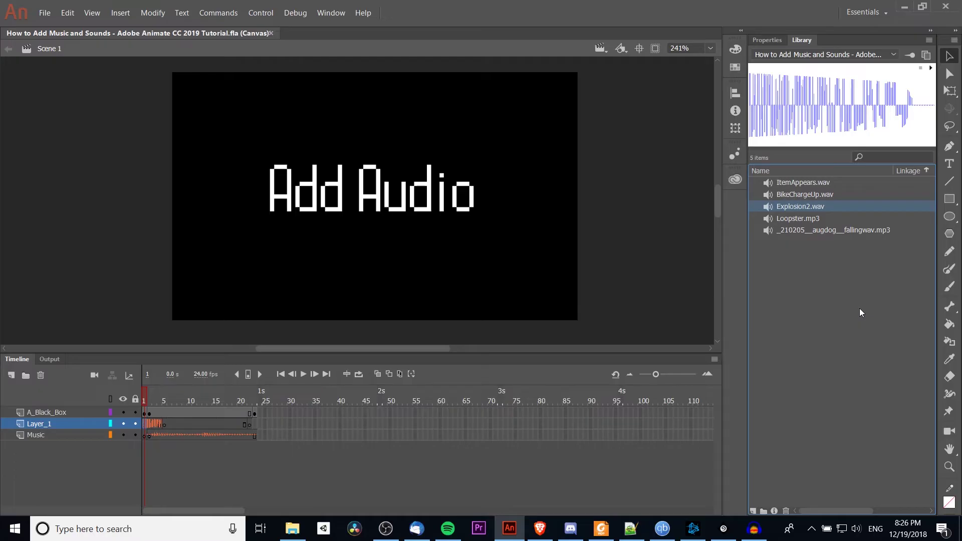
Step: Arrange the Audacity and Tutorial folder windows side by side
{"action": "left_click", "coordinate": [754, 529]}
{"action": "left_click_drag", "start_coordinate": [134, 5], "coordinate": [336, 69]}
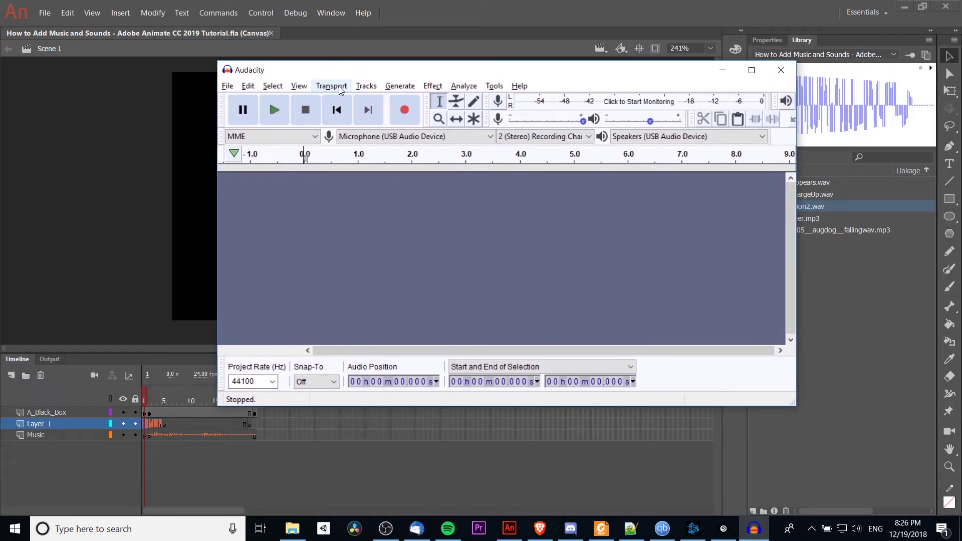
{"action": "left_click_drag", "start_coordinate": [611, 69], "coordinate": [483, 58]}
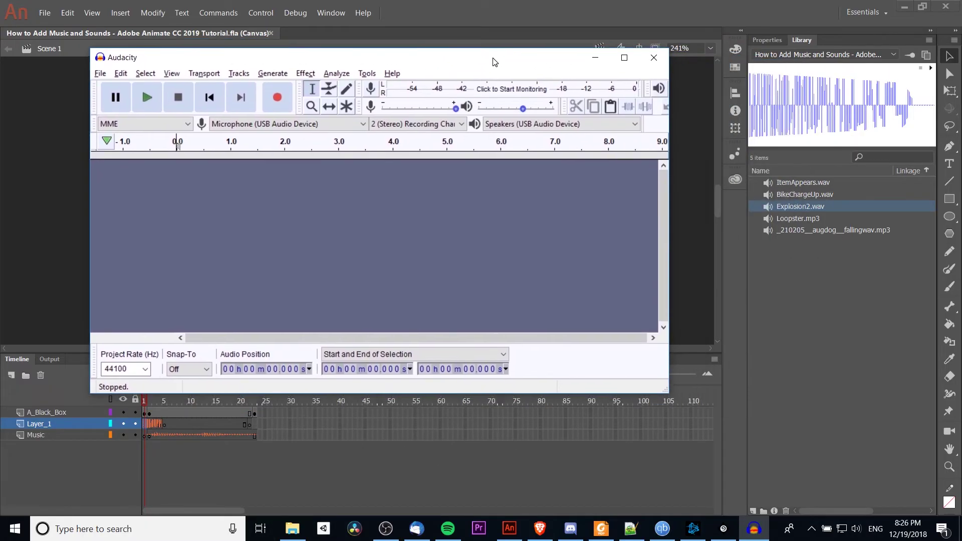
{"action": "left_click", "coordinate": [292, 528]}
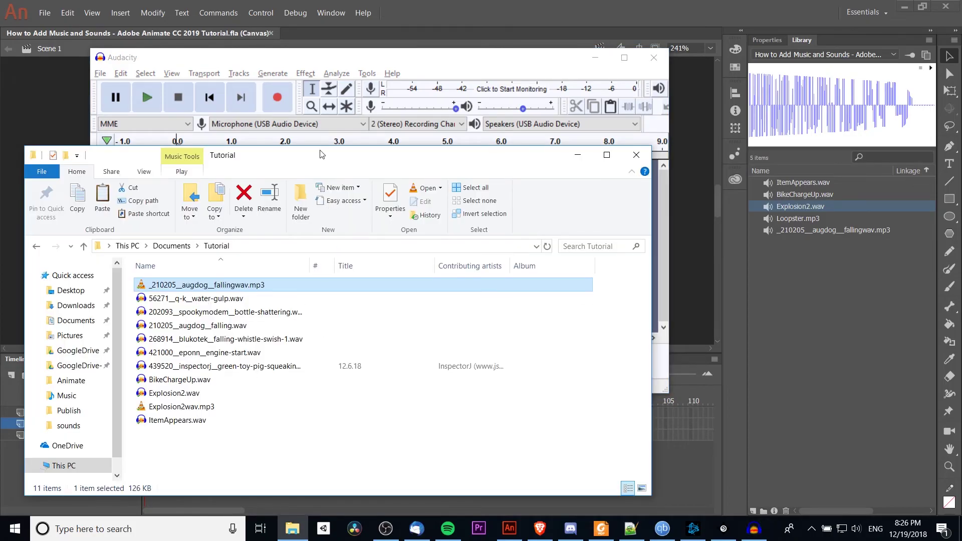
{"action": "left_click_drag", "start_coordinate": [321, 155], "coordinate": [634, 215]}
Step: Drag Explosion2.wav into Audacity and import it as a copy
{"action": "left_click", "coordinate": [496, 441]}
{"action": "left_click", "coordinate": [479, 454]}
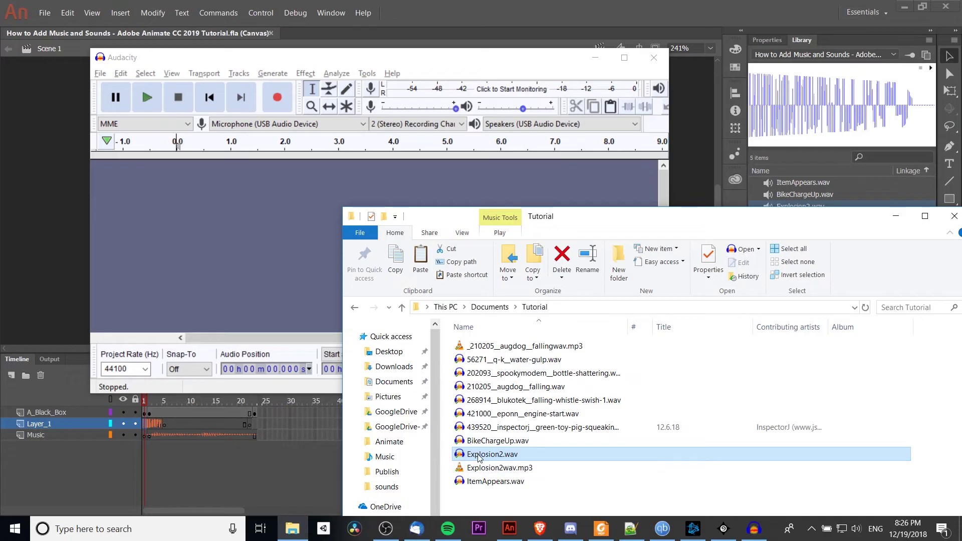
{"action": "left_click_drag", "start_coordinate": [478, 457], "coordinate": [262, 198]}
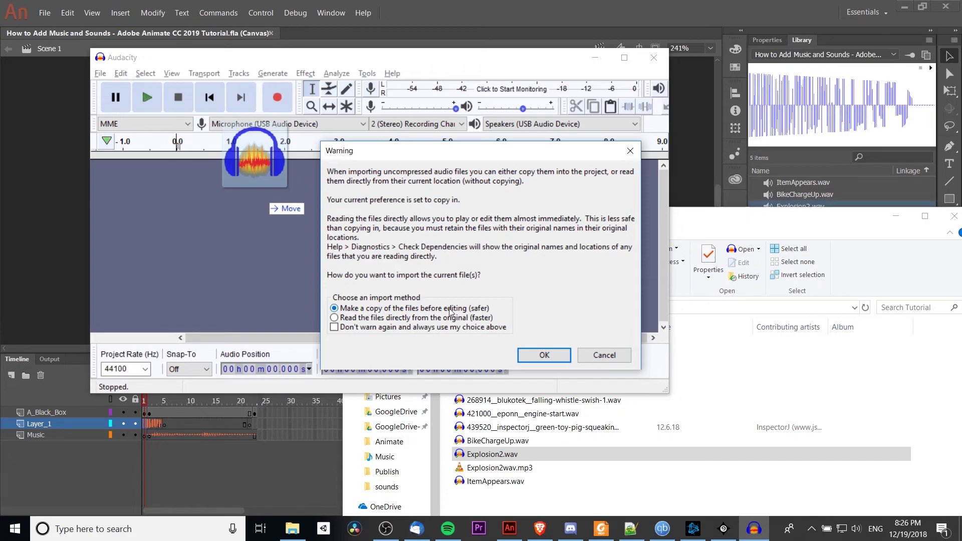
{"action": "left_click", "coordinate": [544, 355]}
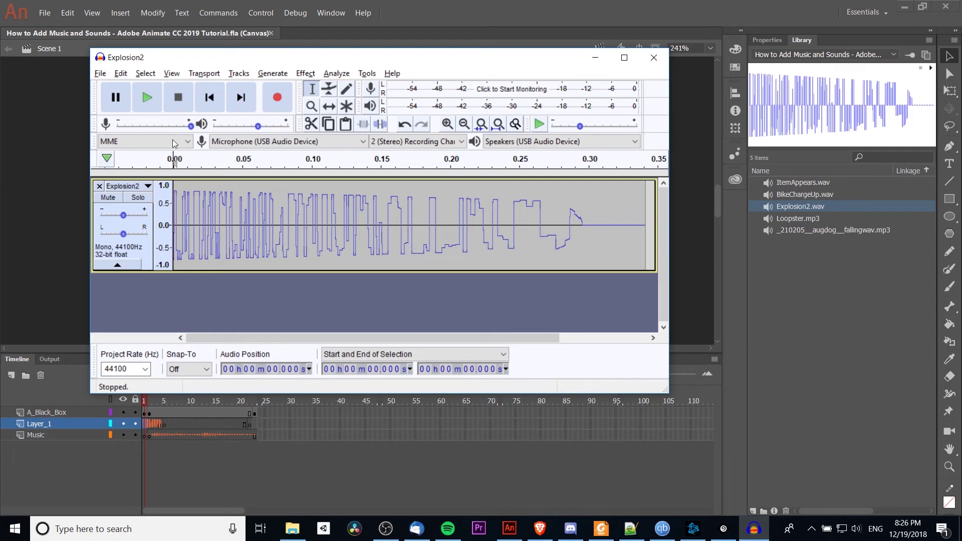
Step: Reduce the whole explosion clip by -5 dB with Amplify and listen to the result
{"action": "left_click", "coordinate": [143, 98]}
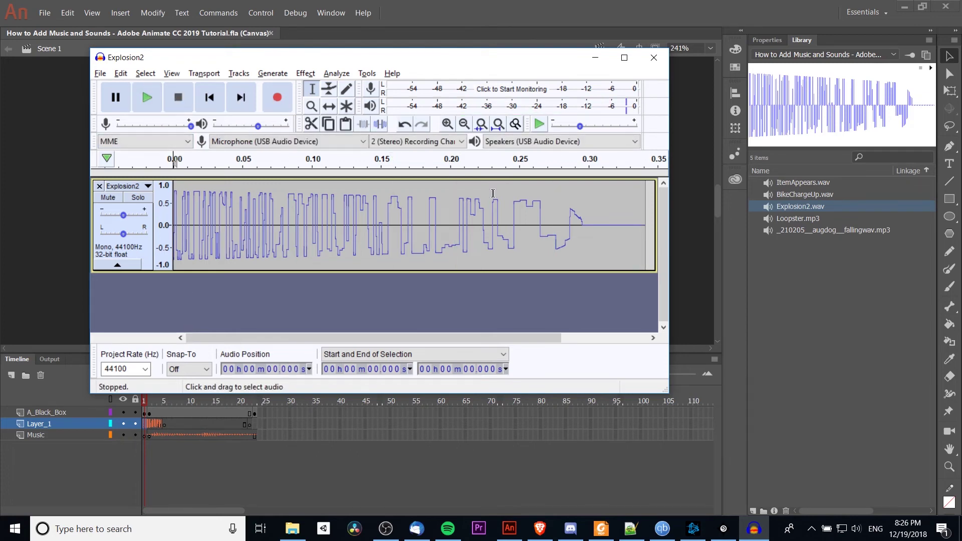
{"action": "double_click", "coordinate": [465, 208]}
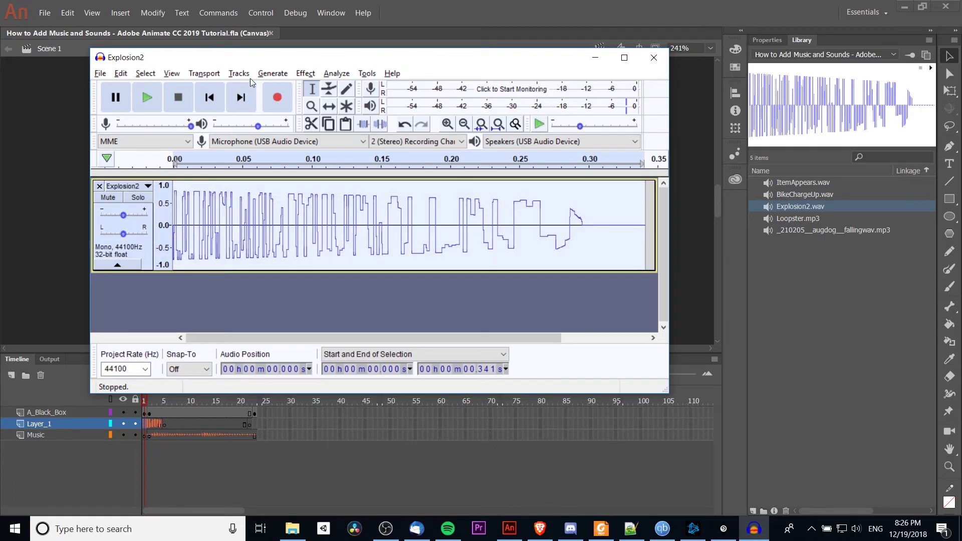
{"action": "left_click", "coordinate": [309, 73]}
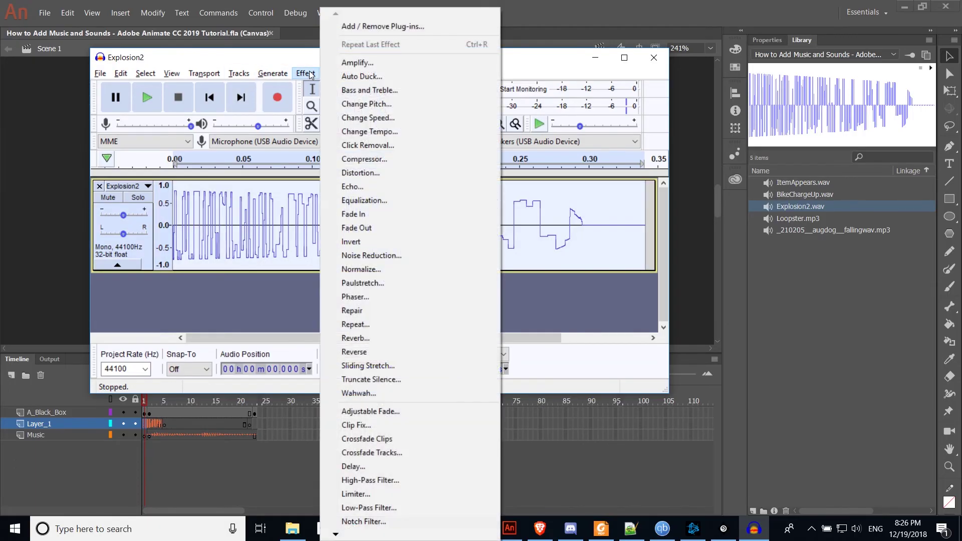
{"action": "left_click", "coordinate": [344, 64]}
{"action": "left_click_drag", "start_coordinate": [438, 169], "coordinate": [503, 274]}
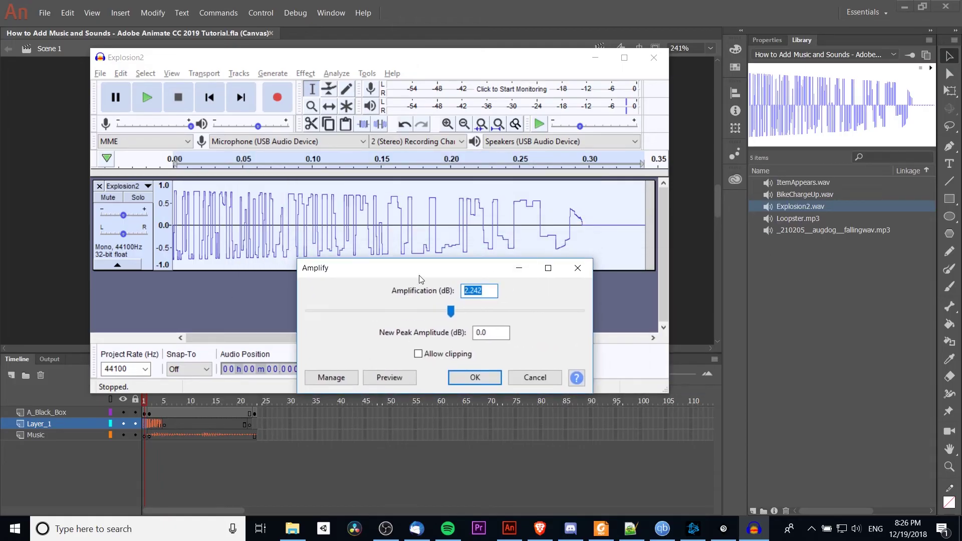
{"action": "left_click_drag", "start_coordinate": [429, 275], "coordinate": [449, 299]}
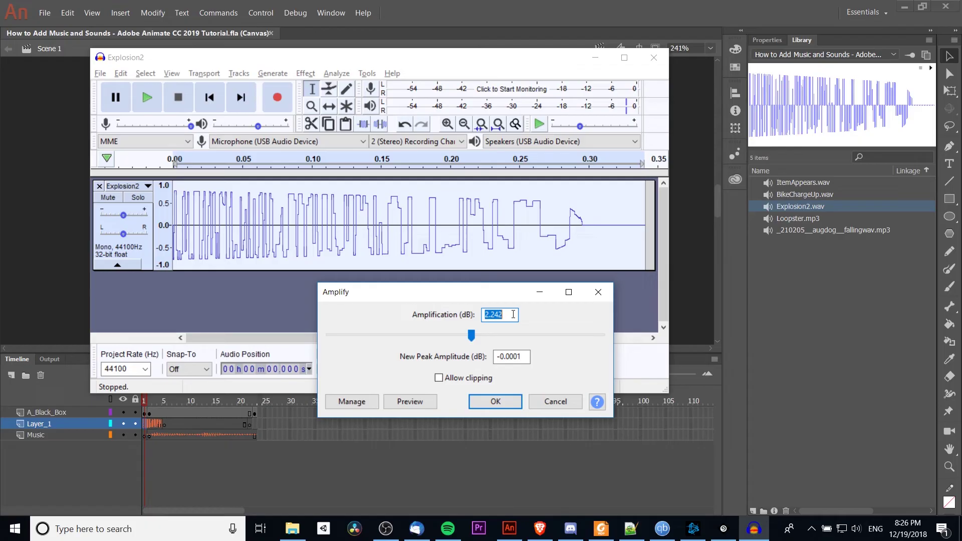
{"action": "type", "text": "-"}
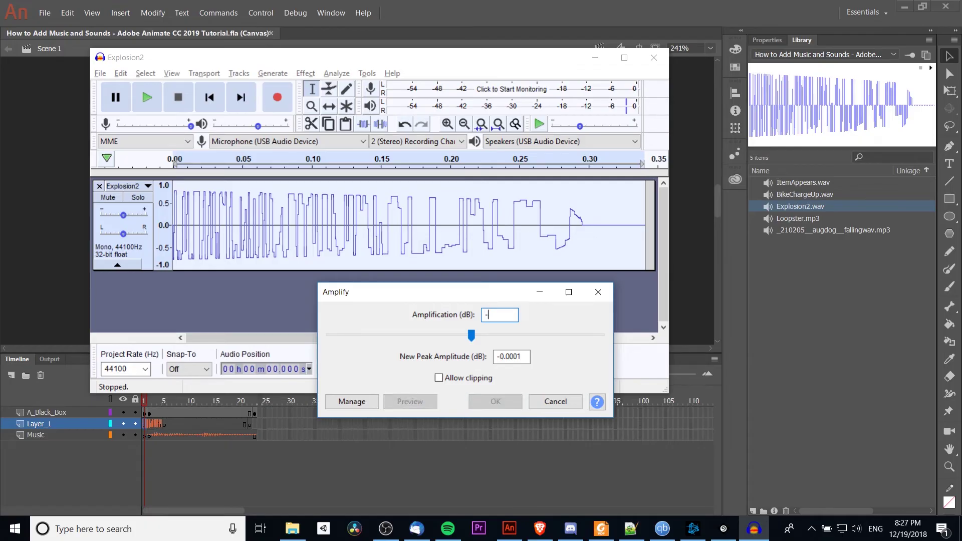
{"action": "type", "text": "5"}
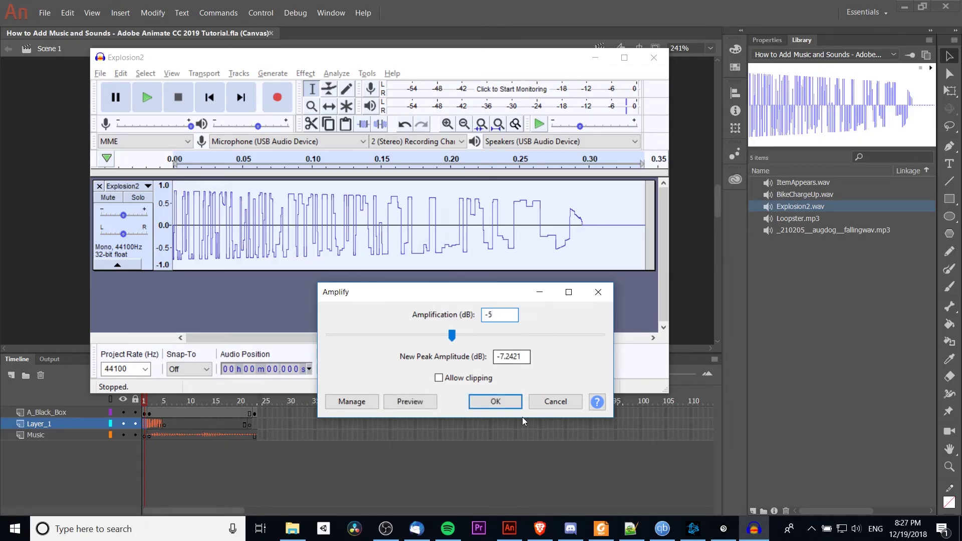
{"action": "left_click", "coordinate": [496, 401]}
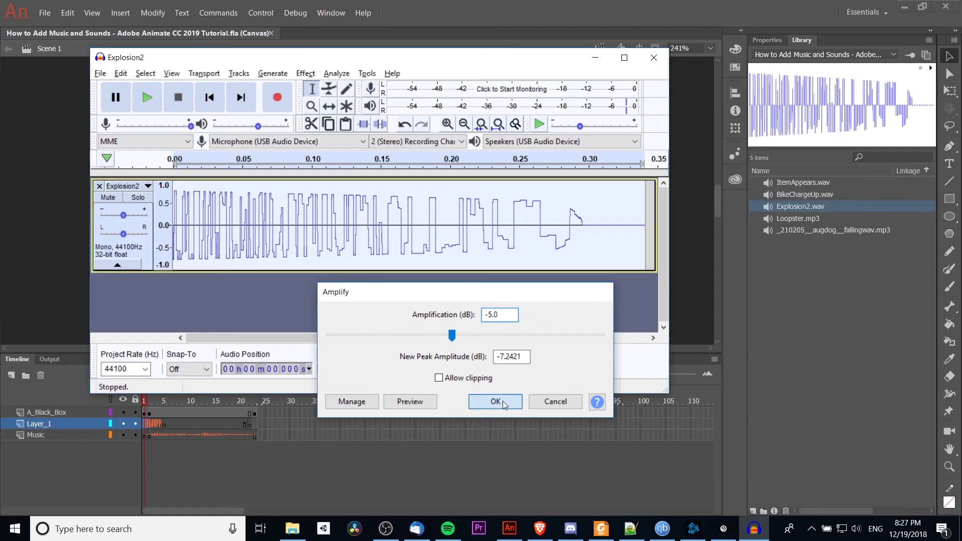
{"action": "left_click", "coordinate": [147, 99]}
Step: Export the clip as Explosion2-Quiet.wav in Tutorial and drag it into the Animate library
{"action": "left_click", "coordinate": [101, 73]}
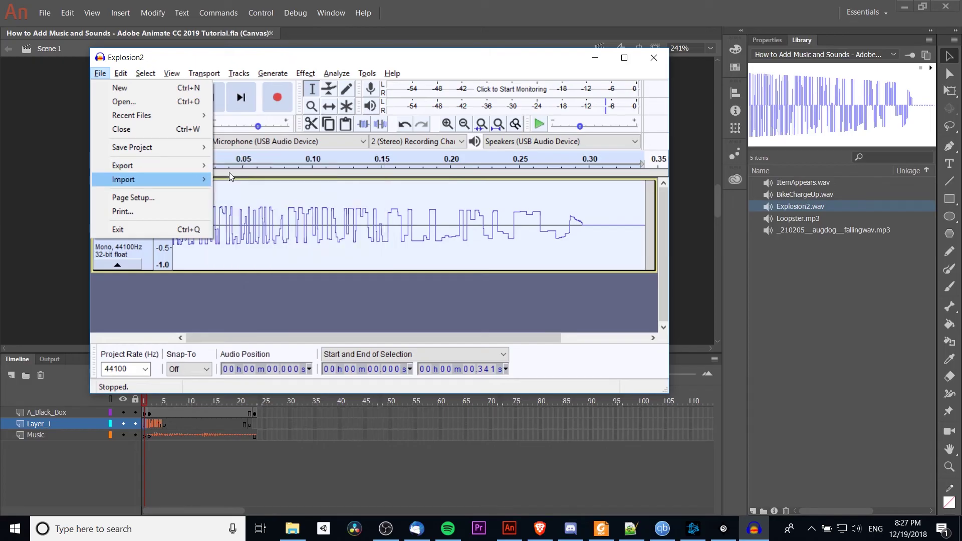
{"action": "mouse_move", "coordinate": [190, 165]}
{"action": "left_click", "coordinate": [247, 181]}
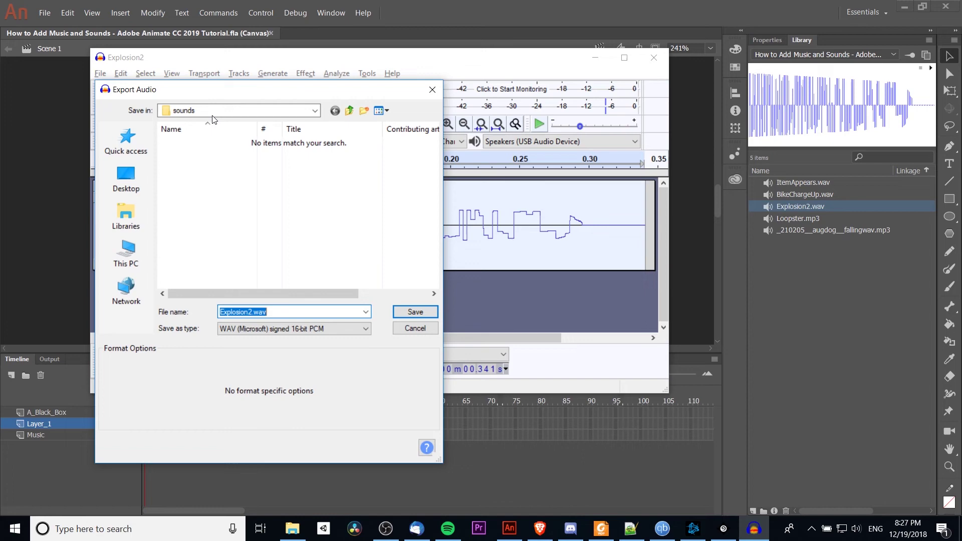
{"action": "key", "text": "End"}
{"action": "key", "text": "BackSpace"}
{"action": "key", "text": "BackSpace"}
{"action": "key", "text": "BackSpace"}
{"action": "key", "text": "BackSpace"}
{"action": "type", "text": "-Quiet"}
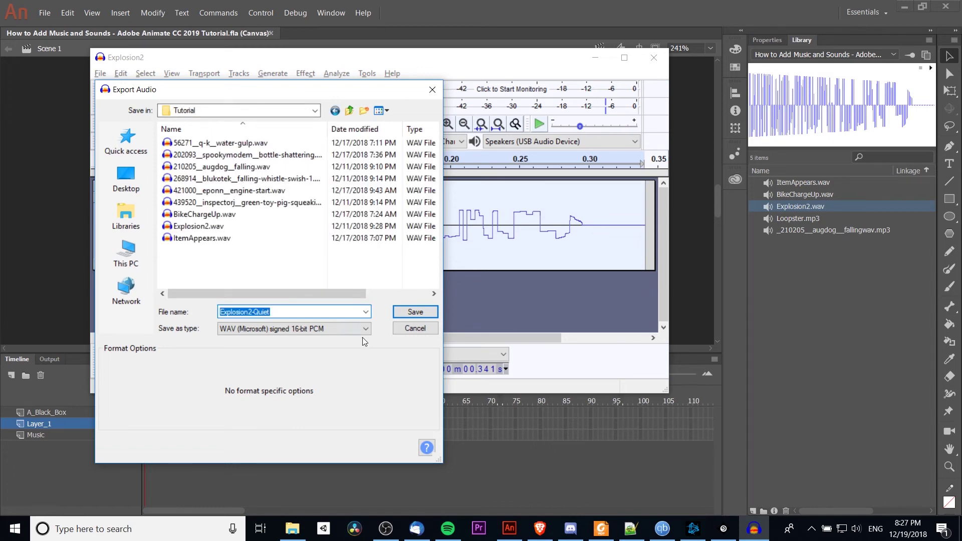
{"action": "left_click", "coordinate": [416, 311]}
{"action": "left_click", "coordinate": [293, 528]}
{"action": "left_click_drag", "start_coordinate": [190, 384], "coordinate": [832, 311]}
Step: Replace Layer_1 frame 1's sound with Explosion2-Quiet.wav and reselect the frame to confirm it
{"action": "left_click", "coordinate": [819, 73]}
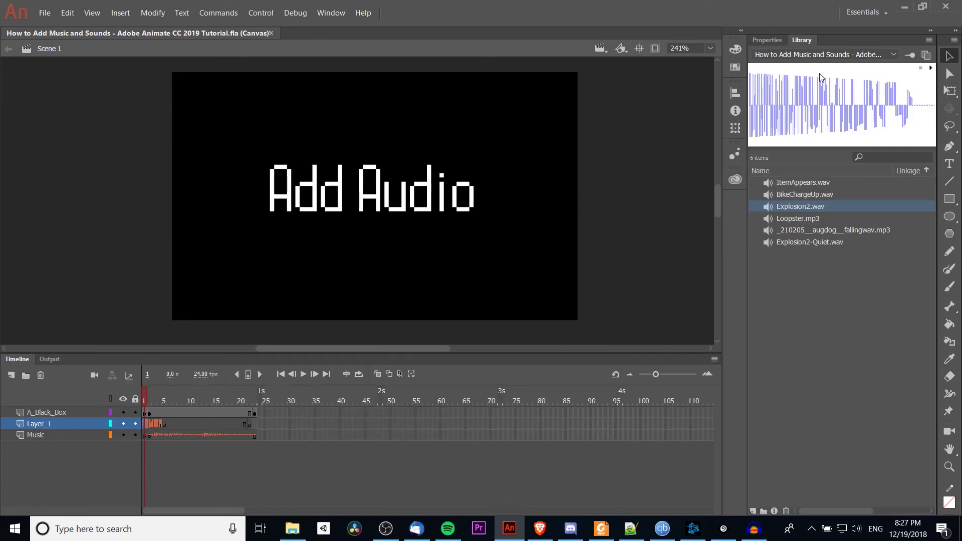
{"action": "left_click", "coordinate": [768, 39]}
{"action": "left_click", "coordinate": [822, 161]}
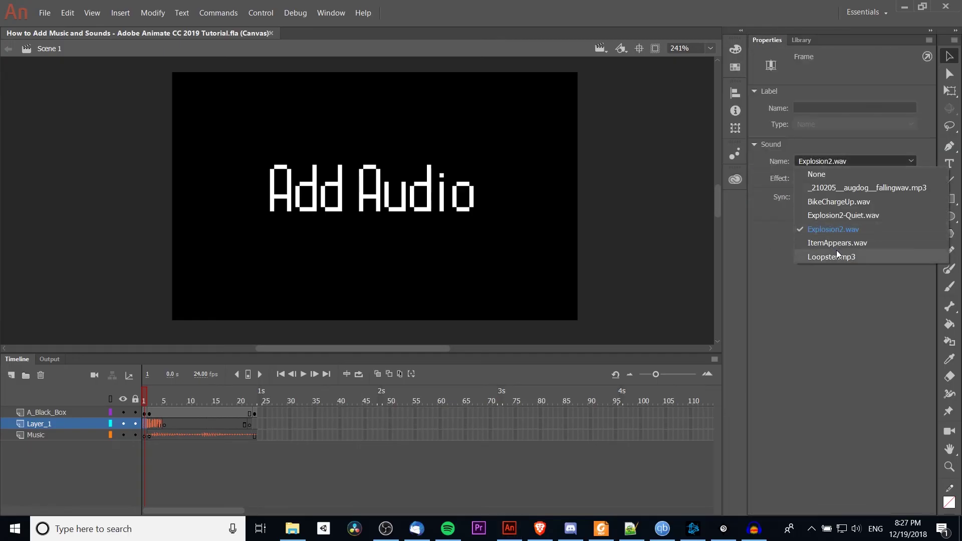
{"action": "left_click", "coordinate": [873, 217]}
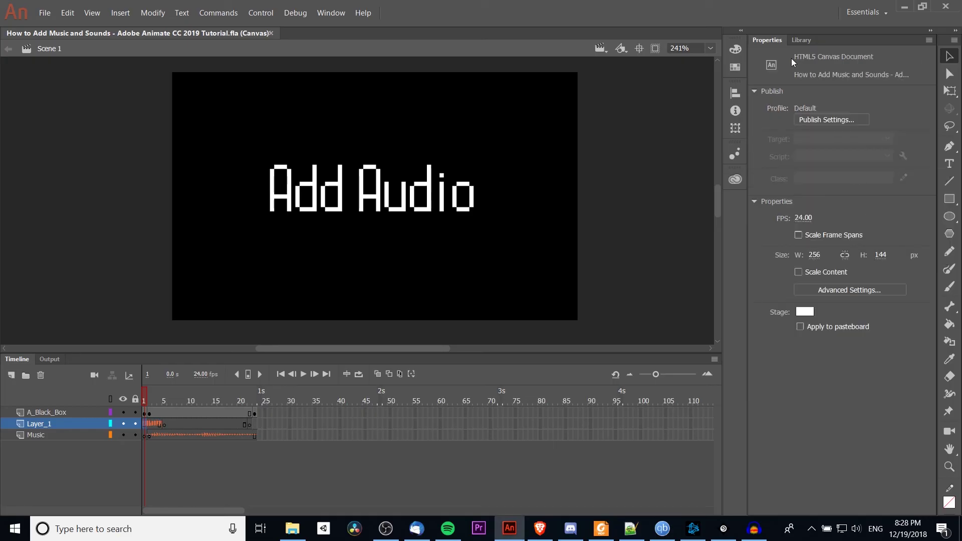
{"action": "left_click", "coordinate": [795, 41]}
{"action": "left_click", "coordinate": [783, 41]}
{"action": "left_click", "coordinate": [144, 425]}
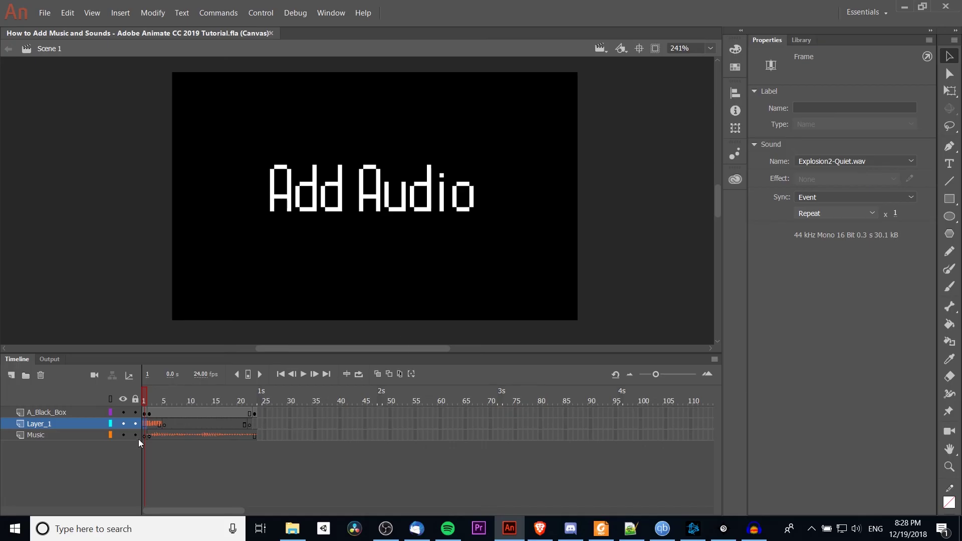
Step: Insert a blank keyframe at Layer_1 frame 14 playing Explosion2-Quiet.wav
{"action": "left_click", "coordinate": [304, 374]}
{"action": "left_click", "coordinate": [302, 374]}
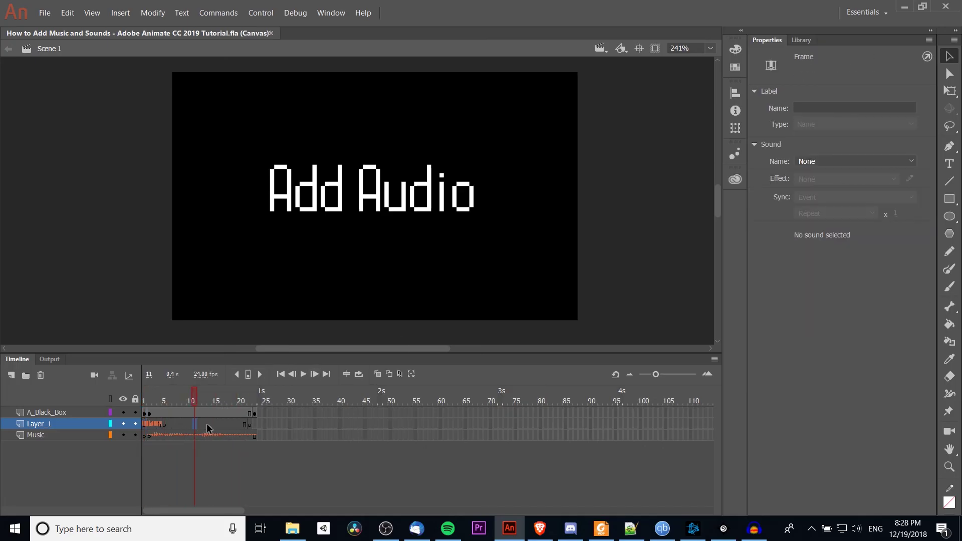
{"action": "right_click", "coordinate": [208, 424]}
{"action": "left_click", "coordinate": [273, 209]}
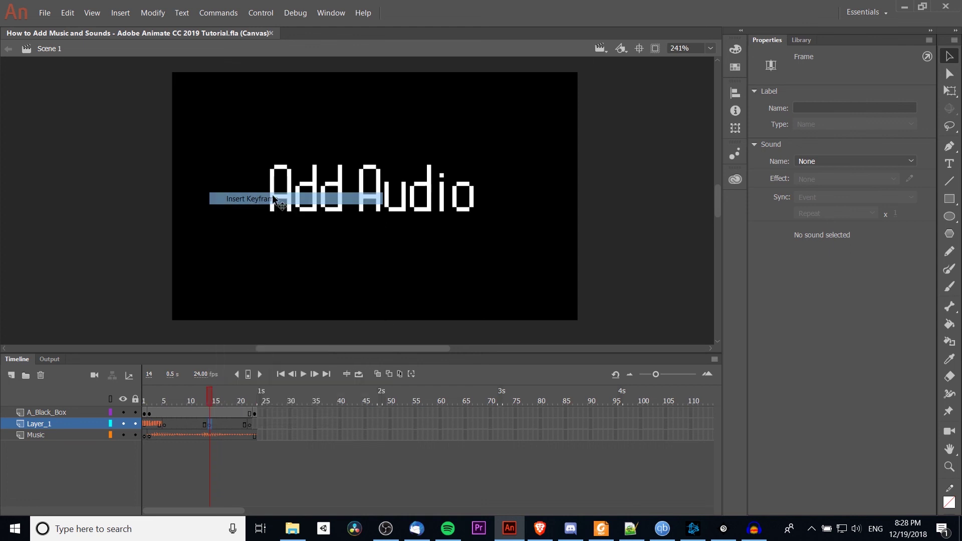
{"action": "left_click", "coordinate": [813, 158]}
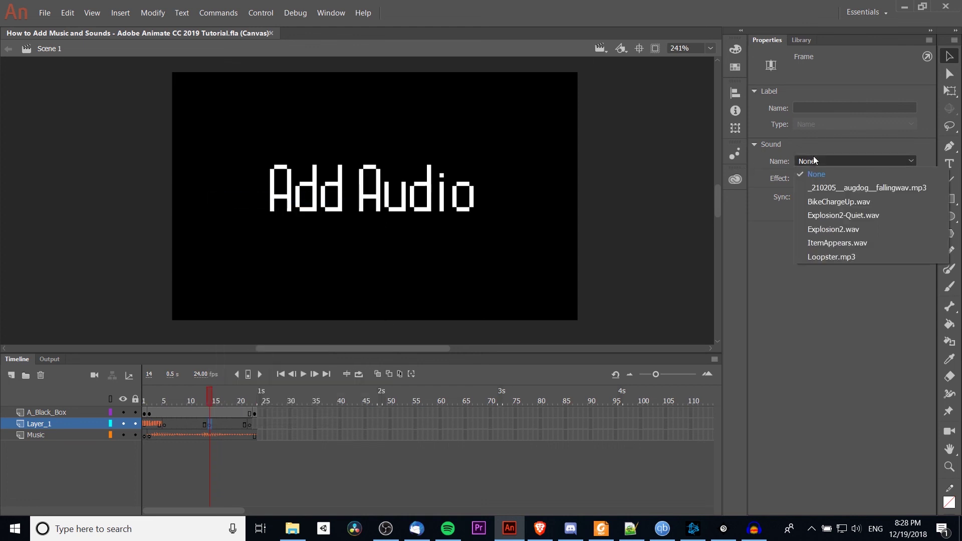
{"action": "left_click", "coordinate": [870, 218]}
Step: Extend the Music layer to frame 46
{"action": "left_click", "coordinate": [281, 375]}
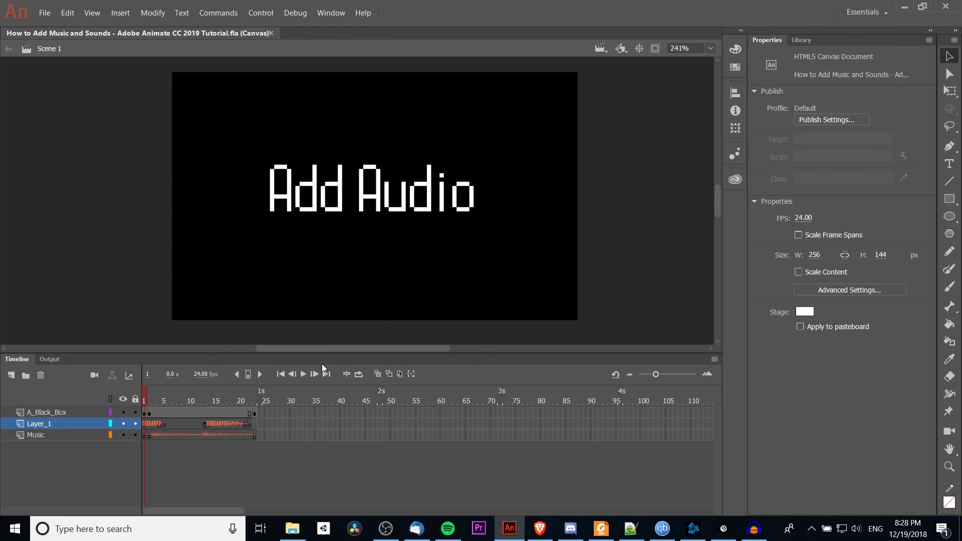
{"action": "left_click", "coordinate": [324, 437]}
{"action": "right_click", "coordinate": [369, 435]}
{"action": "left_click", "coordinate": [436, 184]}
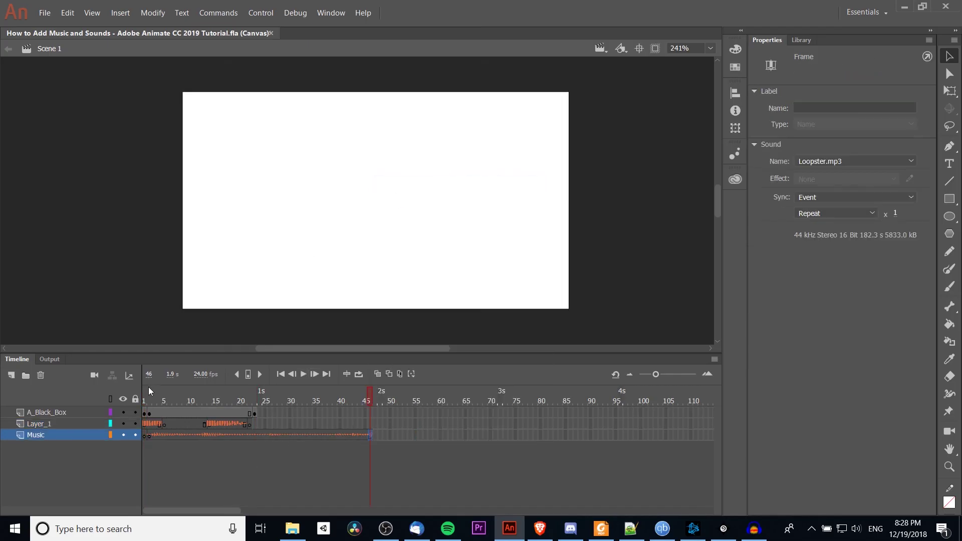
Step: Extend A_Black_Box to frame 46 and play the animation from frame 1
{"action": "left_click", "coordinate": [148, 391]}
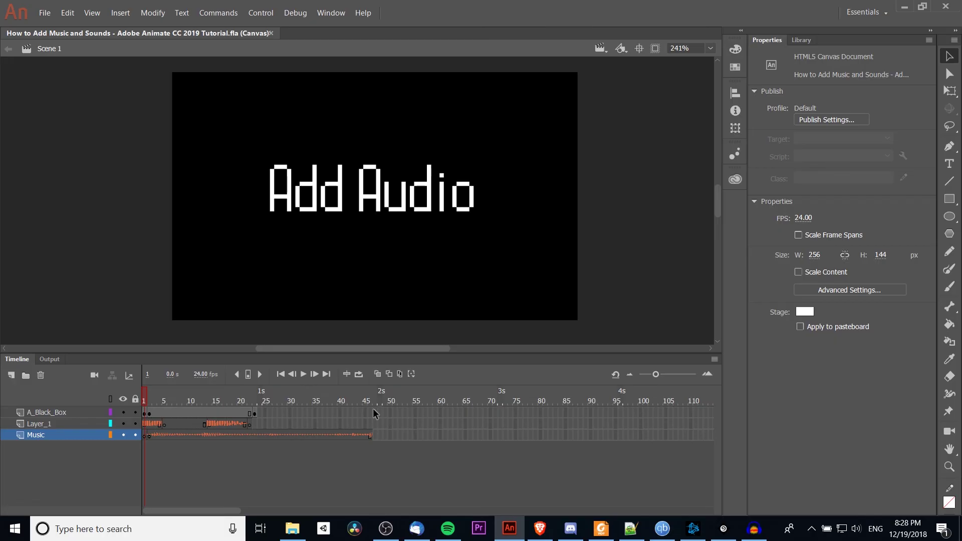
{"action": "left_click", "coordinate": [373, 412]}
{"action": "right_click", "coordinate": [373, 412]}
{"action": "left_click", "coordinate": [451, 161]}
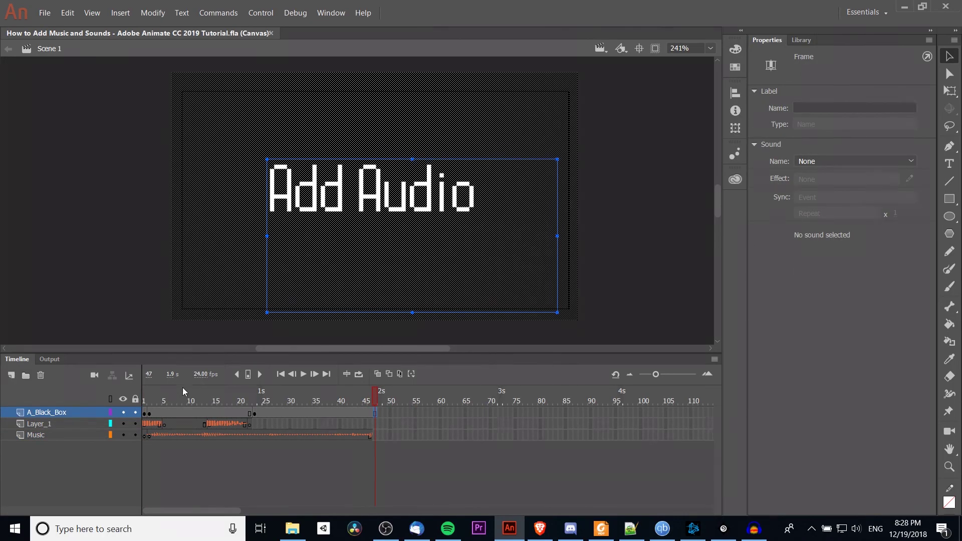
{"action": "left_click", "coordinate": [148, 392]}
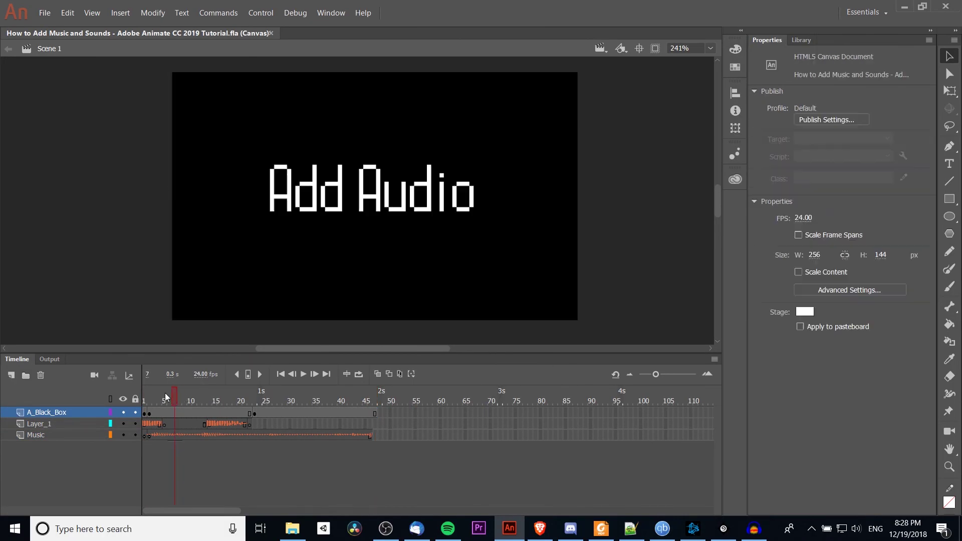
{"action": "left_click", "coordinate": [302, 374]}
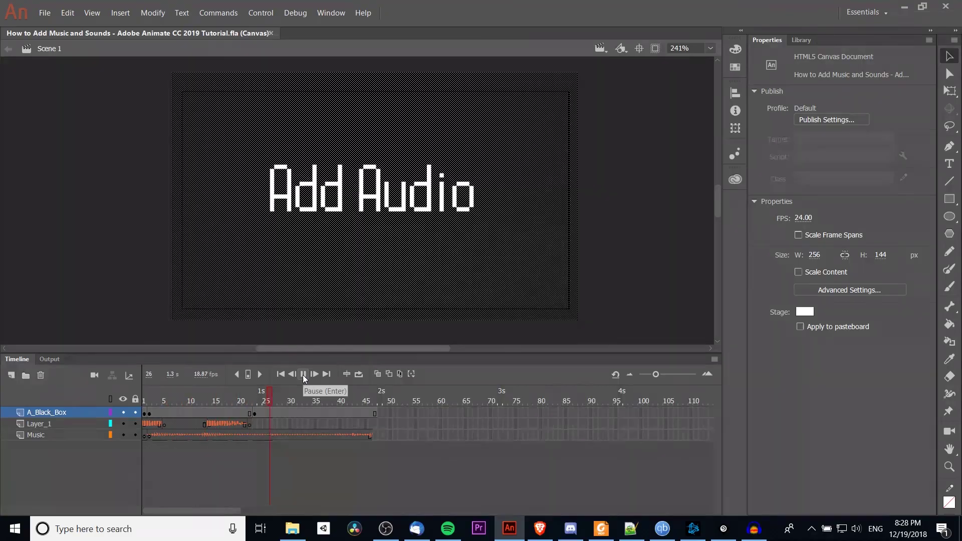